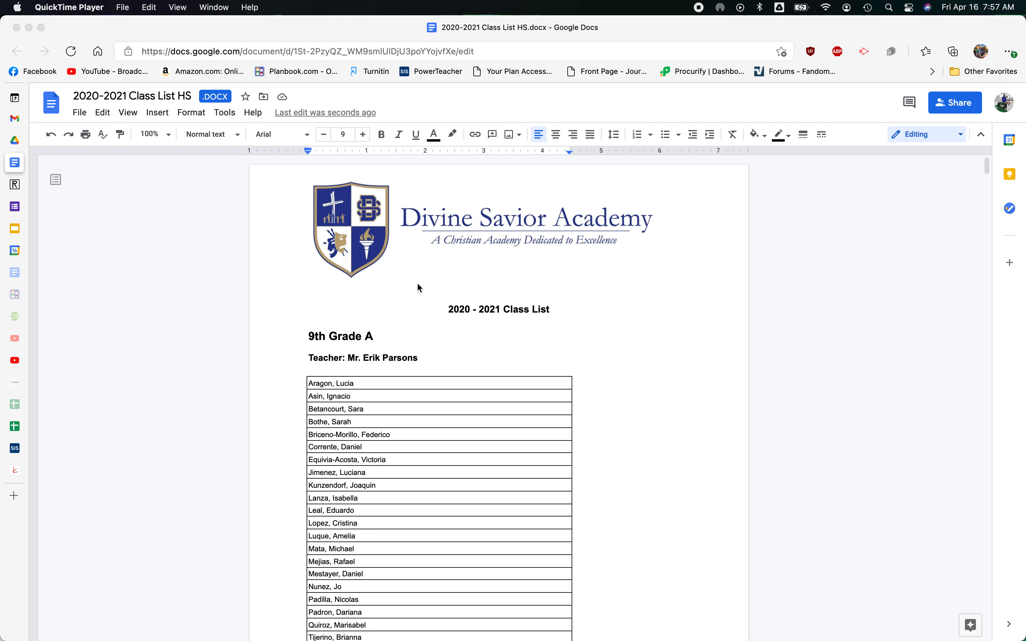
- Select and copy all student names in the 9th Grade A table of the class list document
scroll(417, 287, down, 2)
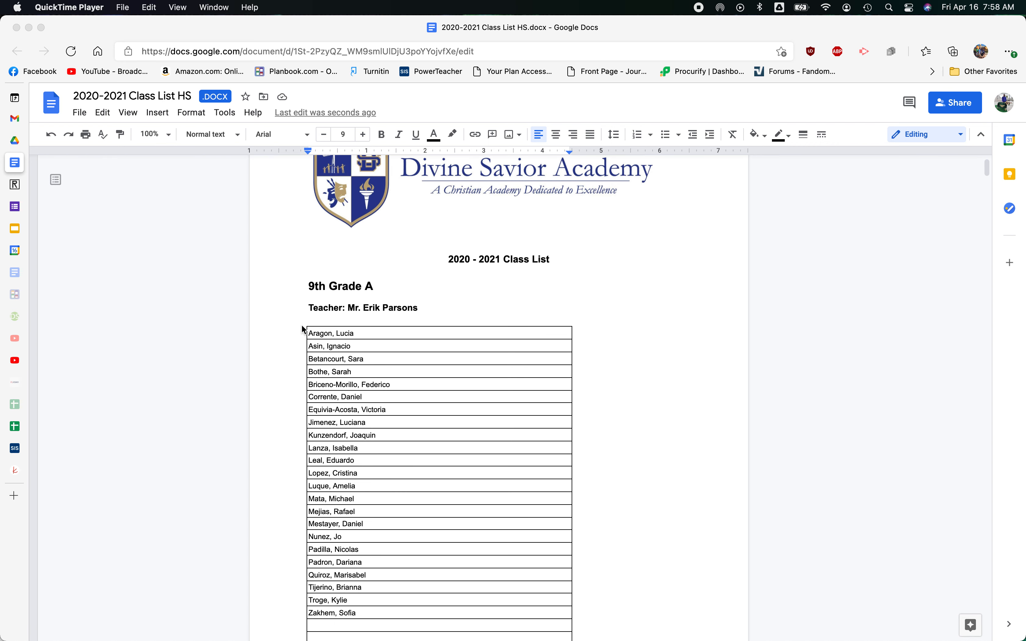
click(319, 330)
click(310, 334)
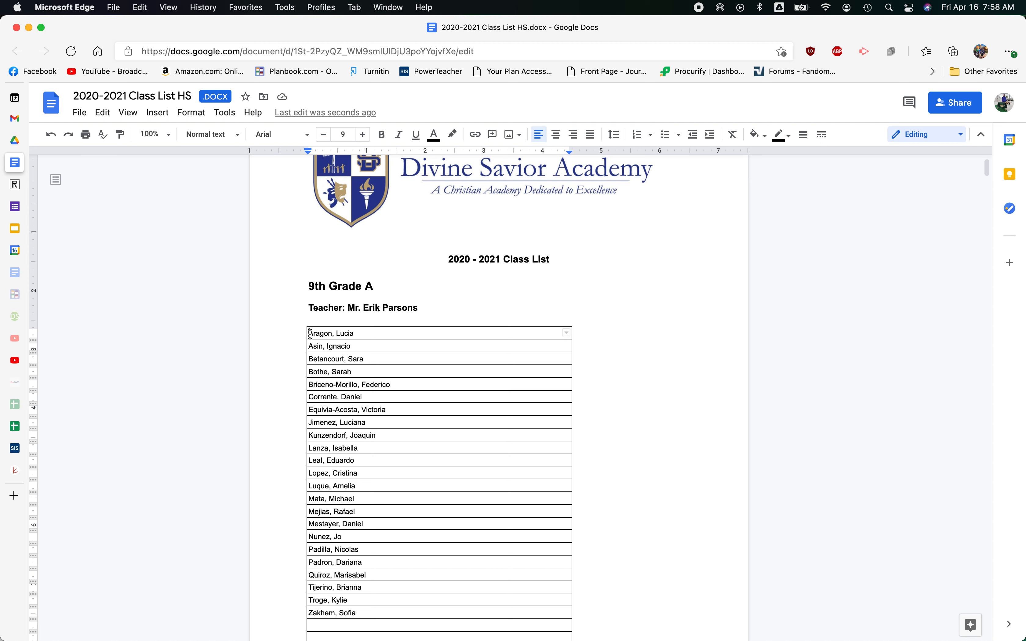
drag(310, 334, 364, 614)
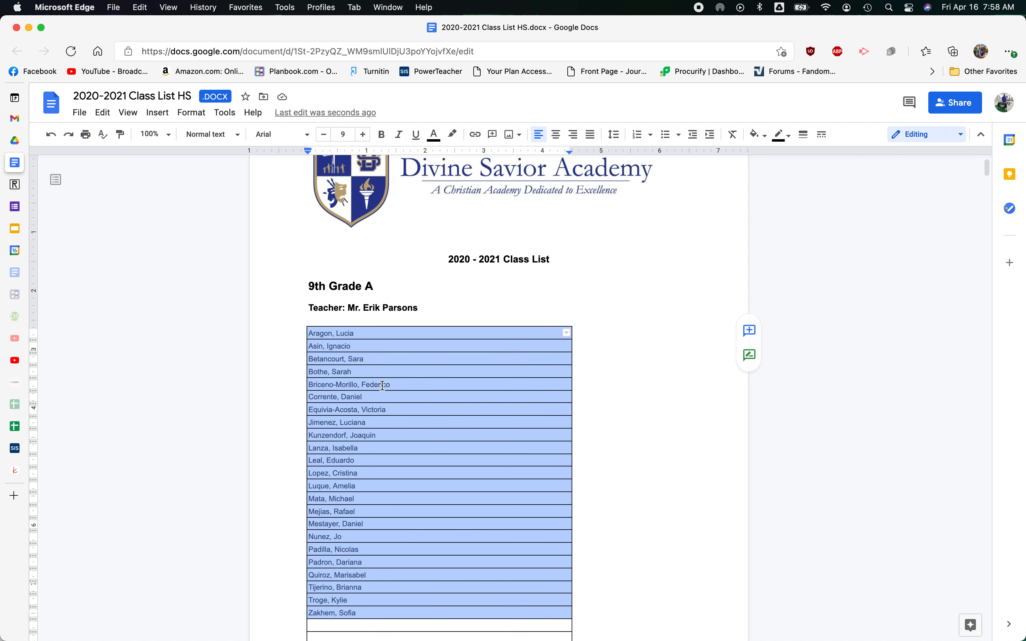
- Look through the class list document to see how the other 9th Grade sections are laid out
scroll(384, 394, down, 4)
scroll(383, 385, down, 5)
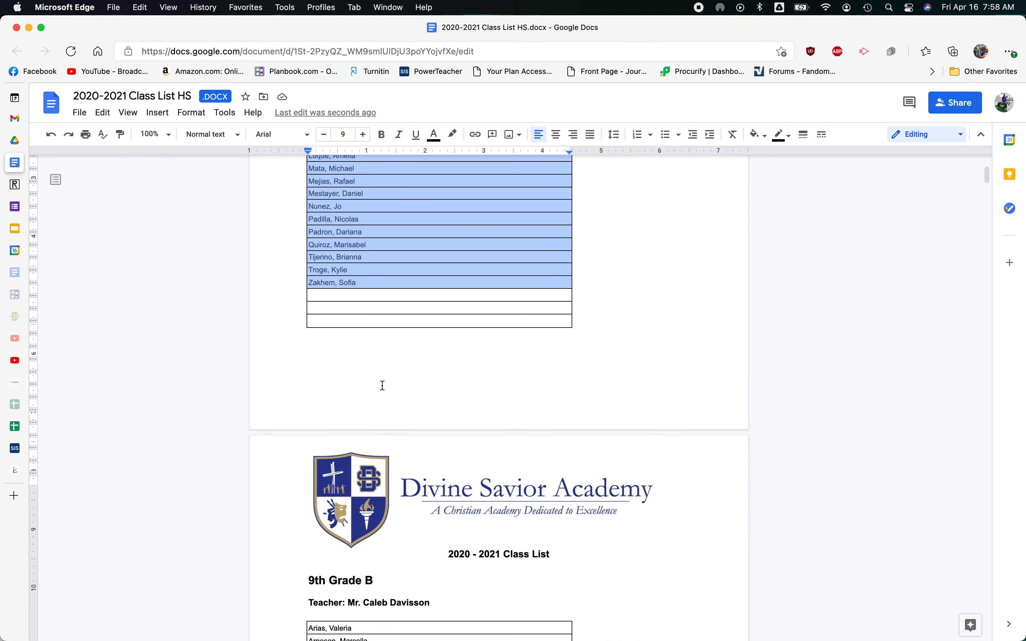
scroll(382, 385, down, 8)
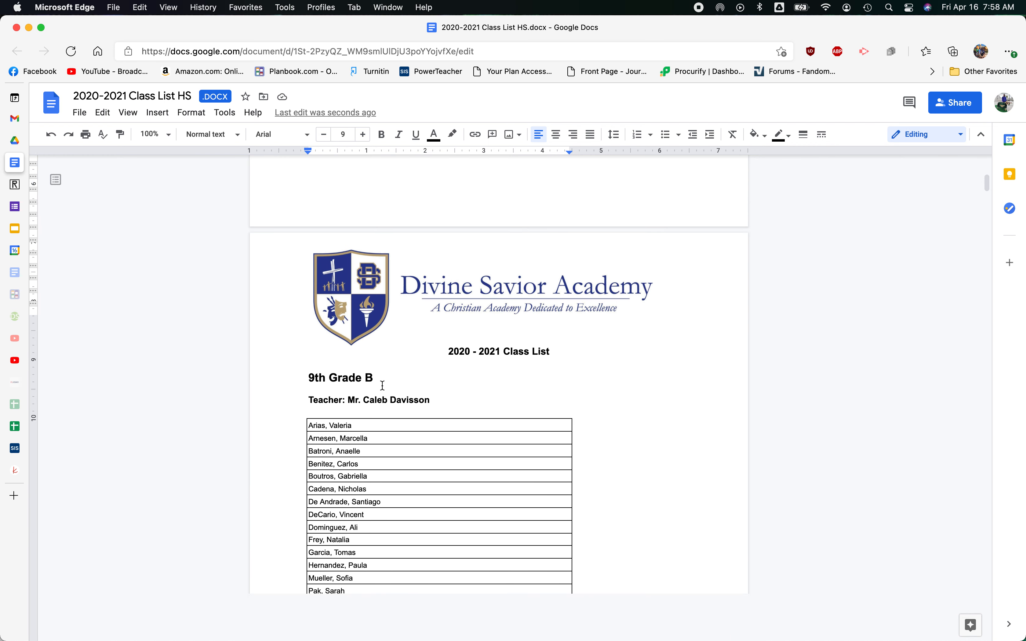
scroll(382, 385, down, 14)
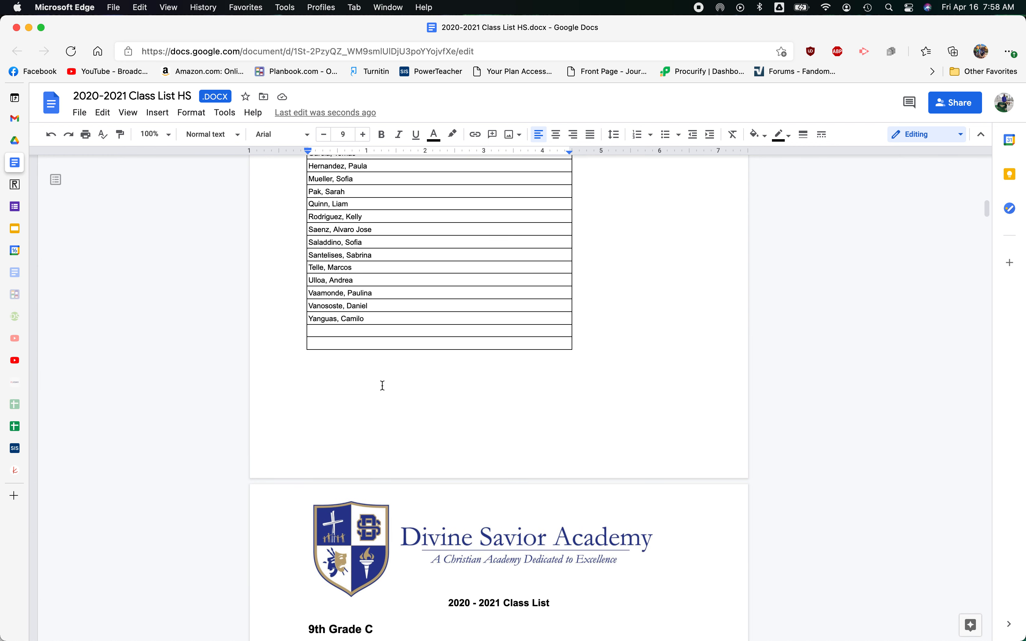
scroll(382, 385, down, 5)
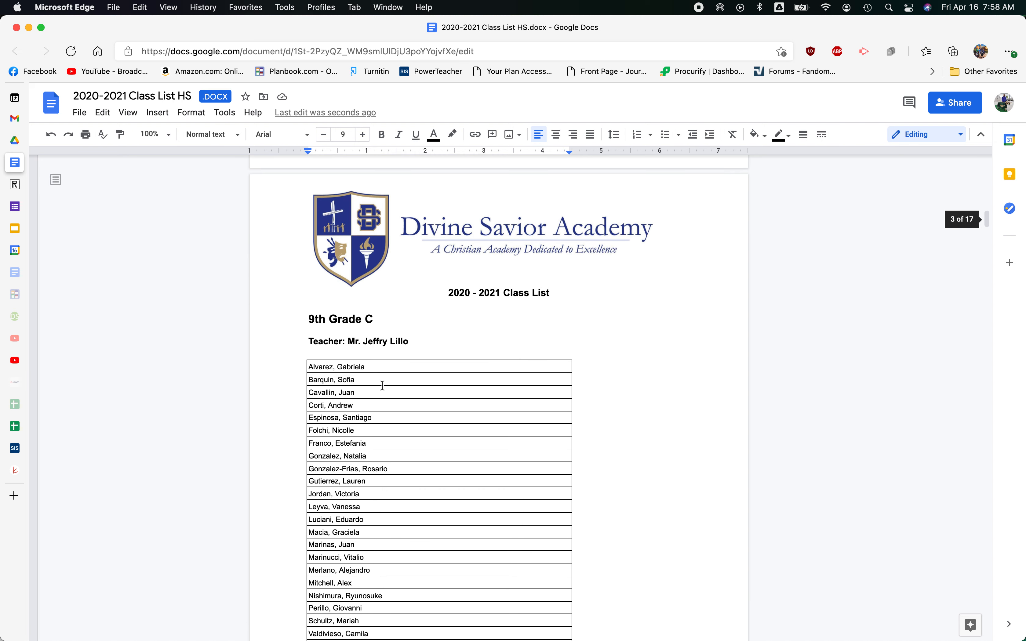
scroll(382, 385, down, 12)
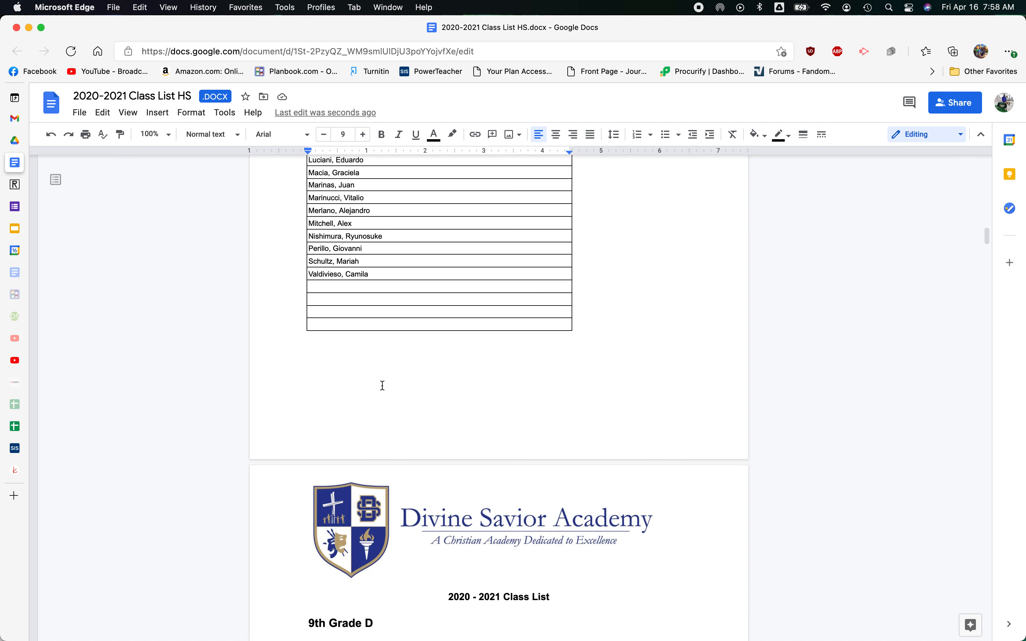
scroll(382, 385, up, 20)
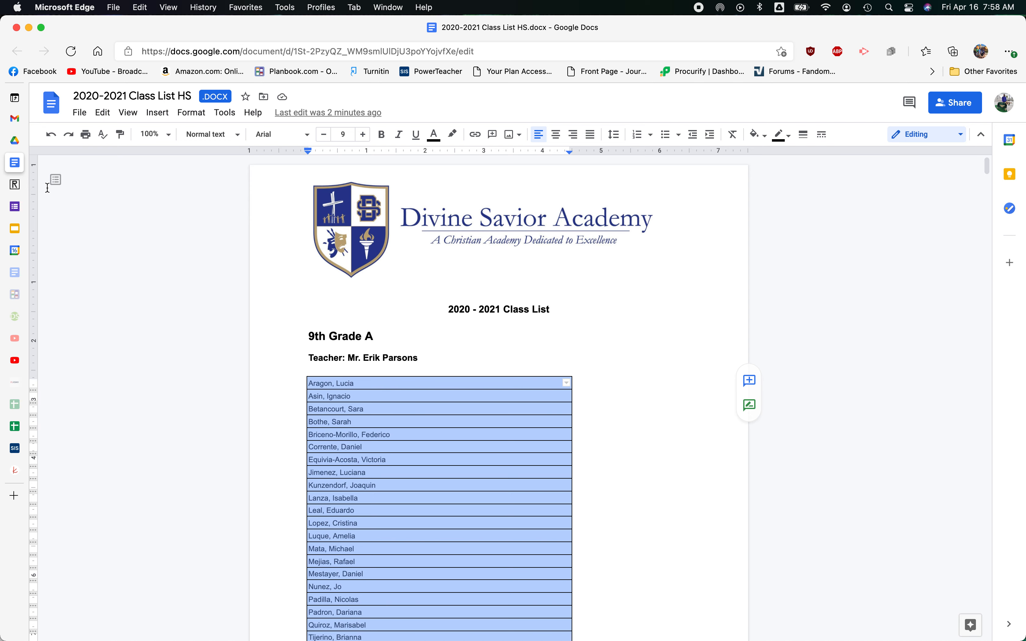
- Switch to the RANDOM.ORG List Randomizer and paste the 9th Grade A names as list items, checking the pasted list
click(15, 186)
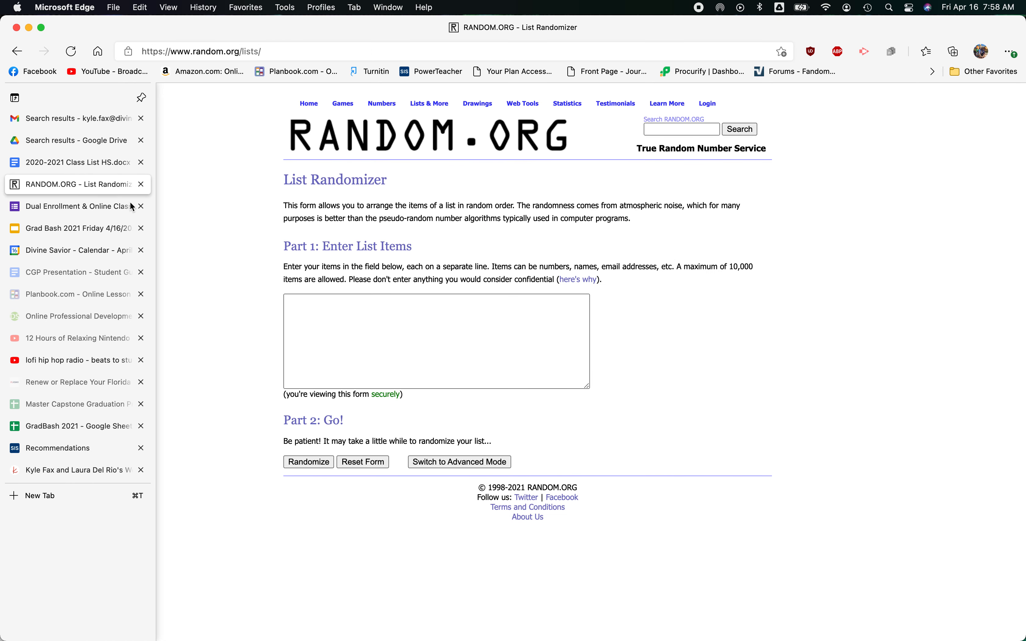
click(382, 336)
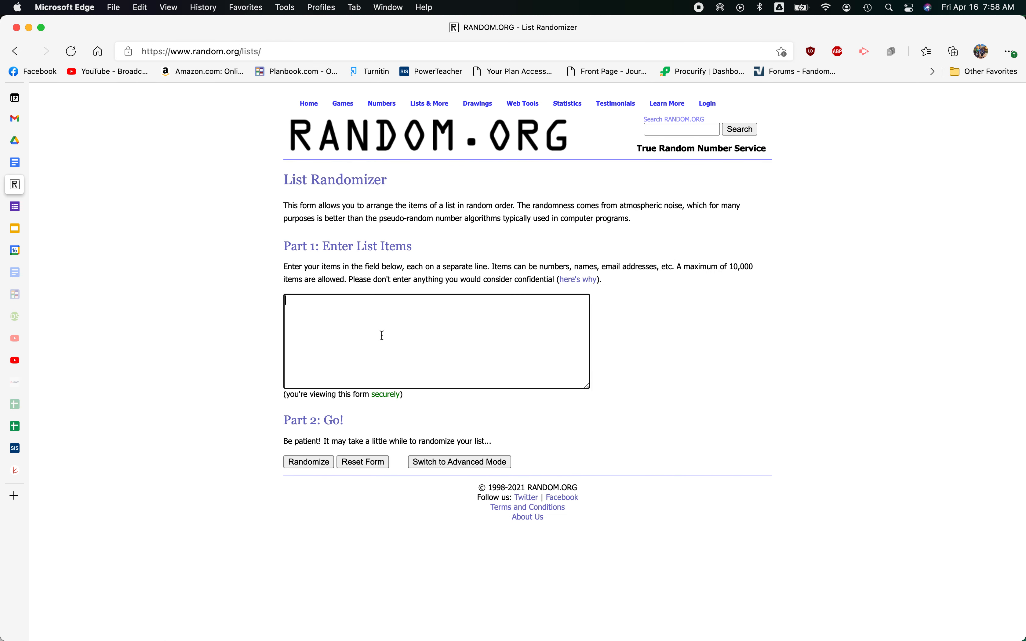
key(super+v)
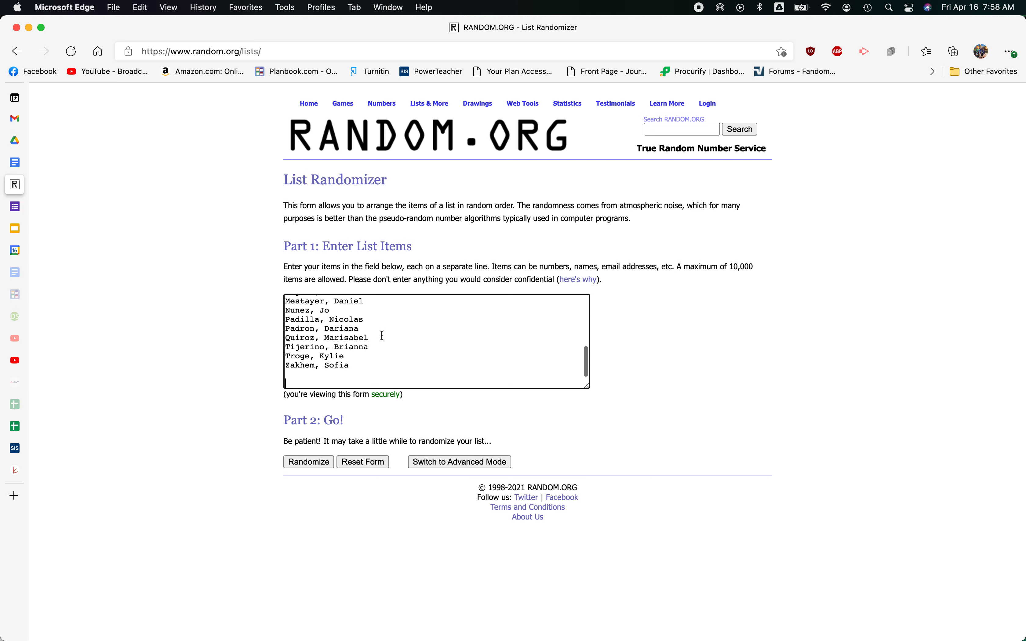
scroll(381, 336, up, 10)
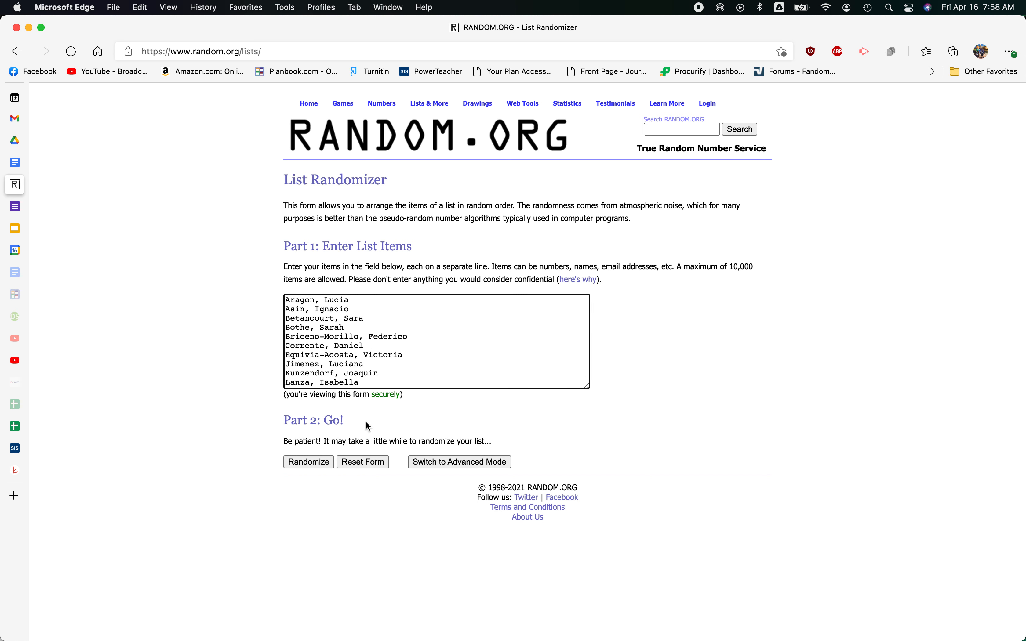
scroll(390, 349, down, 10)
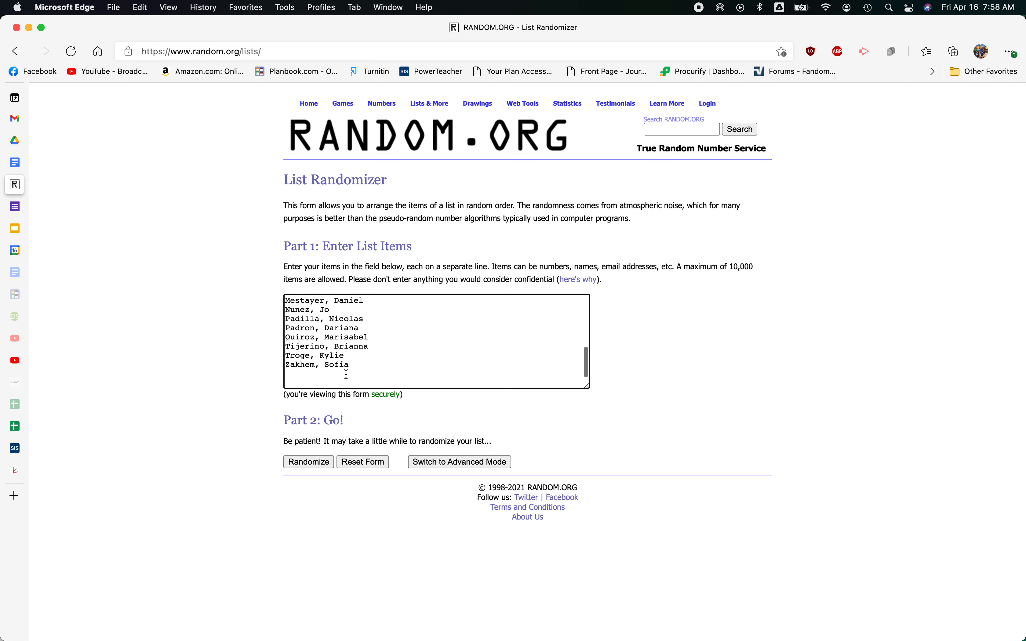
- Copy all 9th Grade B student names from the class list document and append them to the RANDOM.ORG list items
click(19, 164)
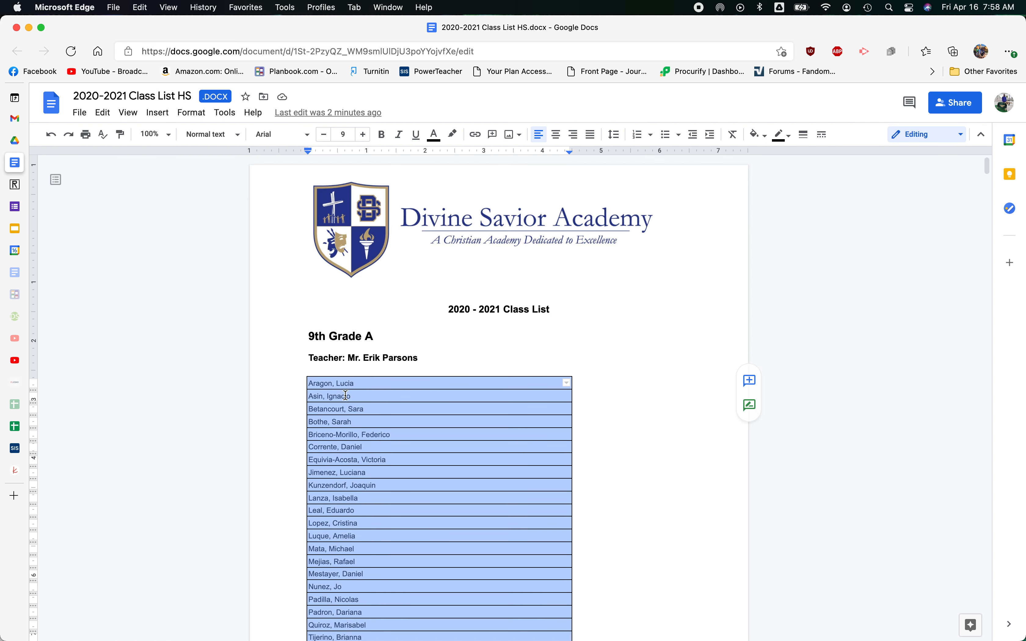
scroll(347, 394, down, 20)
scroll(347, 394, up, 3)
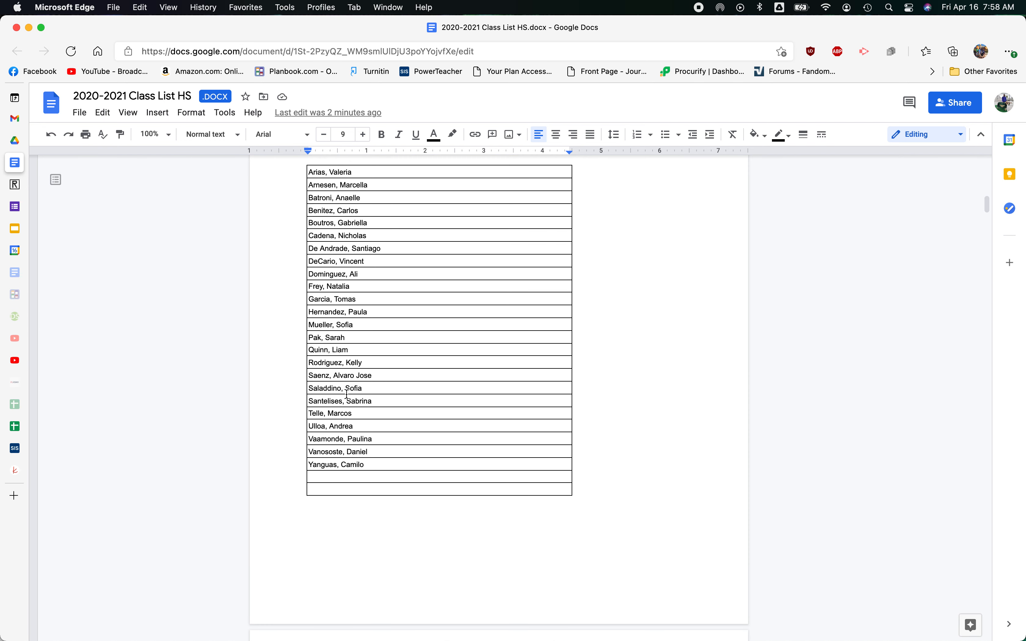
scroll(347, 395, up, 1)
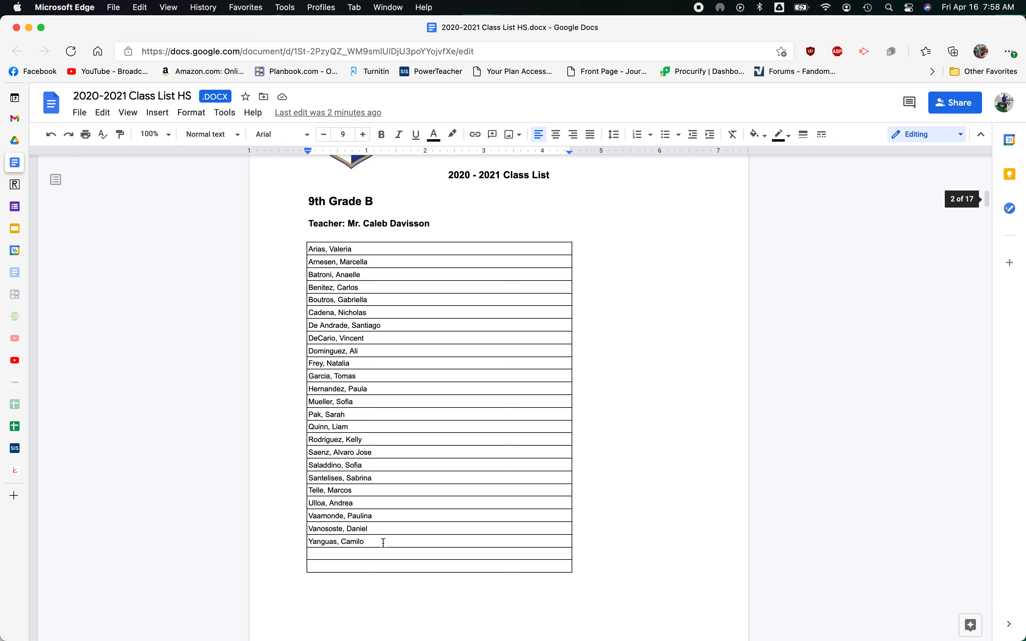
click(313, 249)
drag(310, 248, 371, 542)
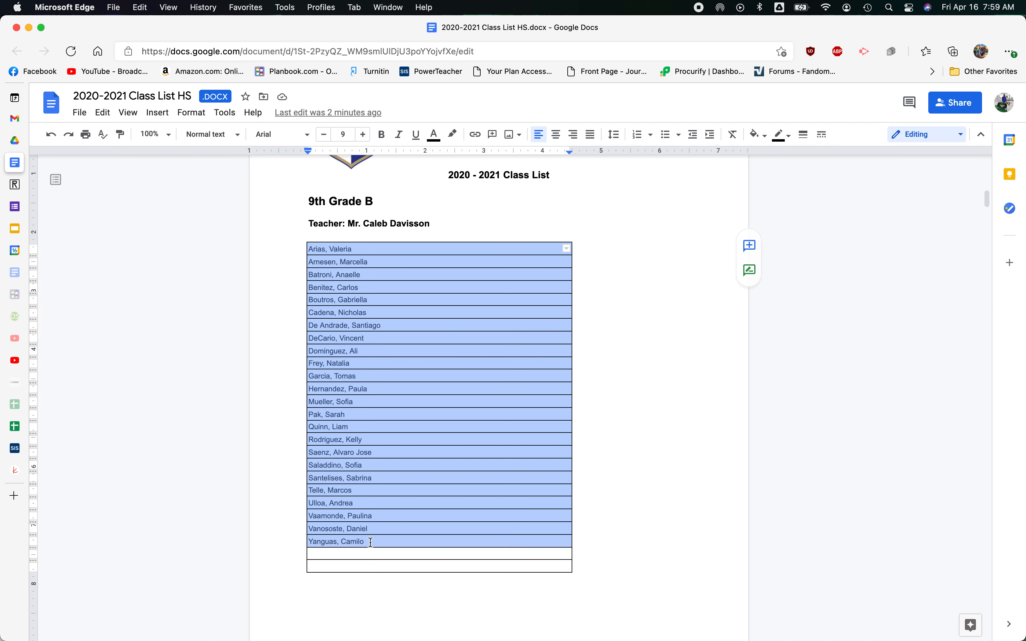
click(16, 186)
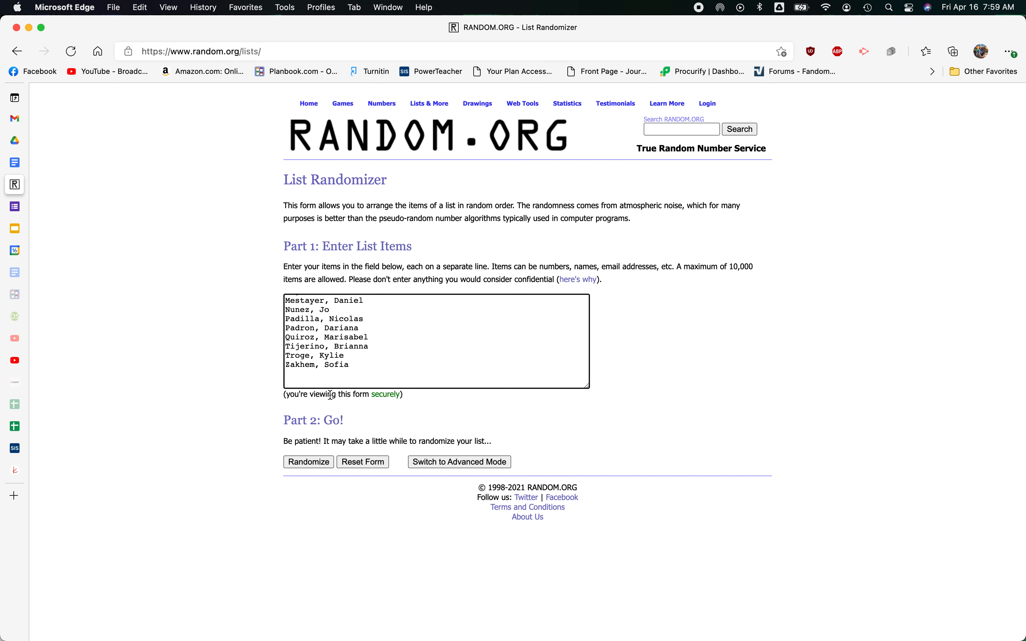
key(super+v)
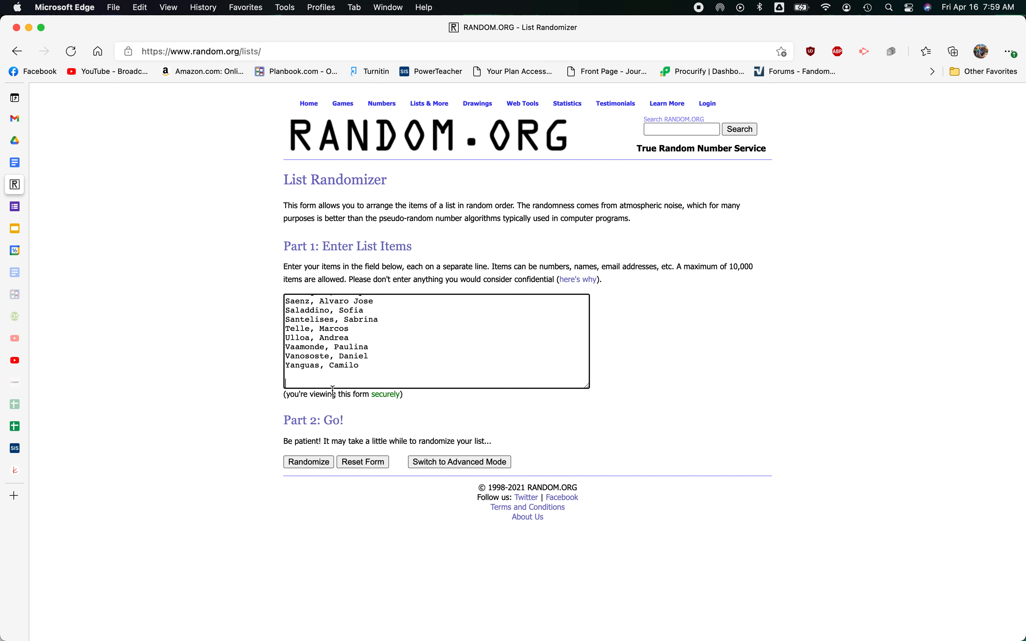
- Copy all 9th Grade C student names from the class list document and append them to the RANDOM.ORG list items
click(20, 165)
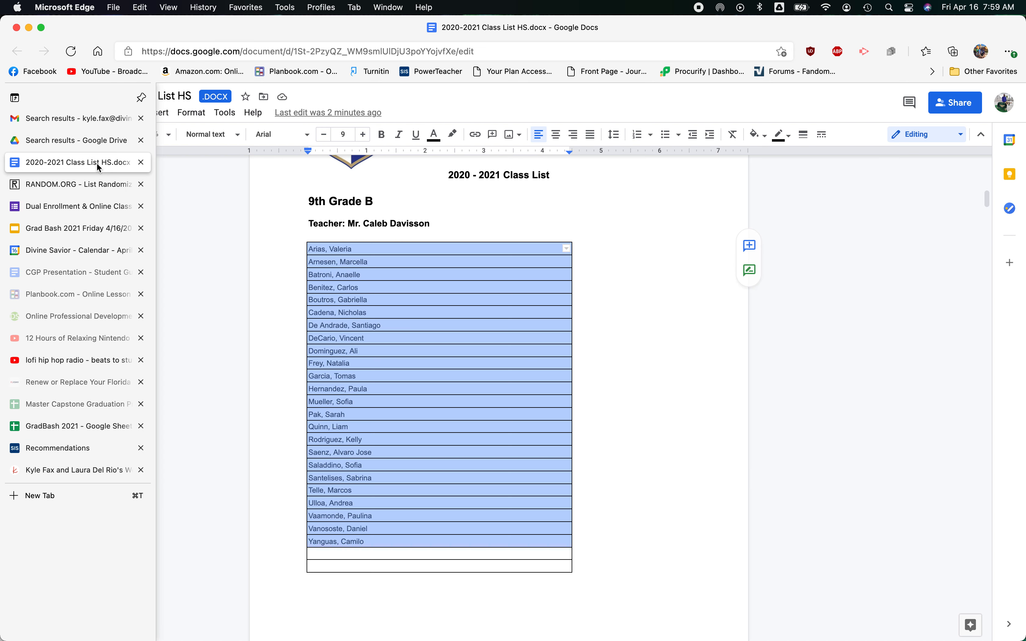
scroll(374, 347, down, 15)
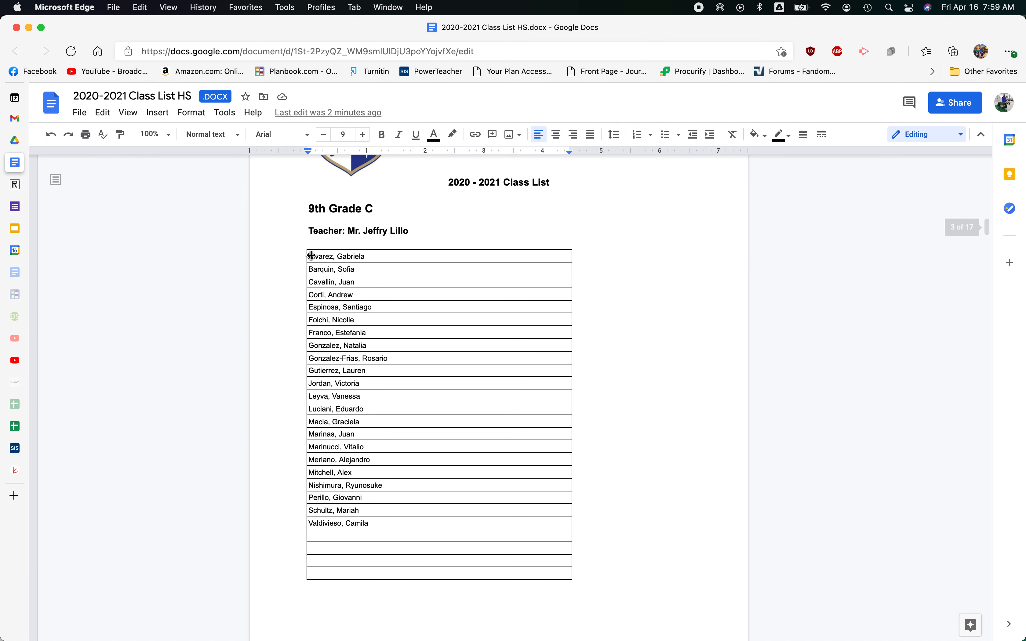
drag(309, 257, 391, 522)
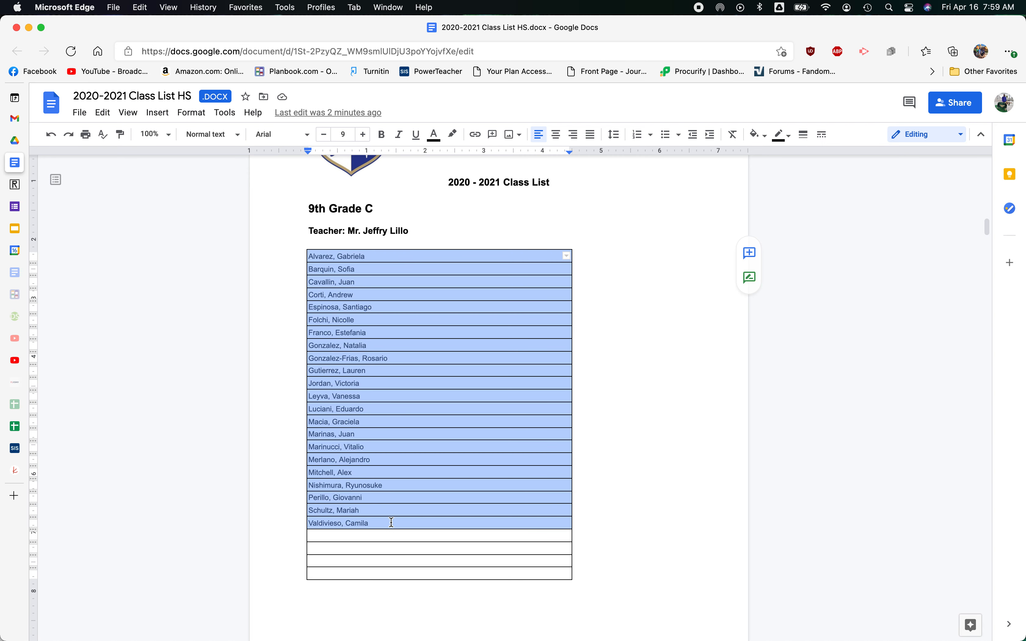
mouse_move(4, 144)
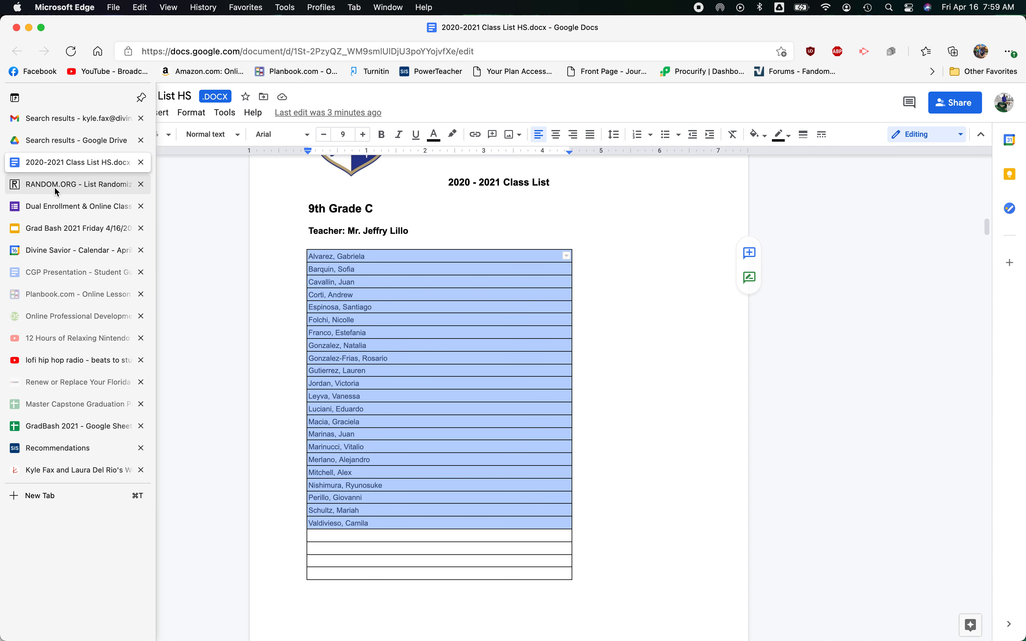
click(57, 187)
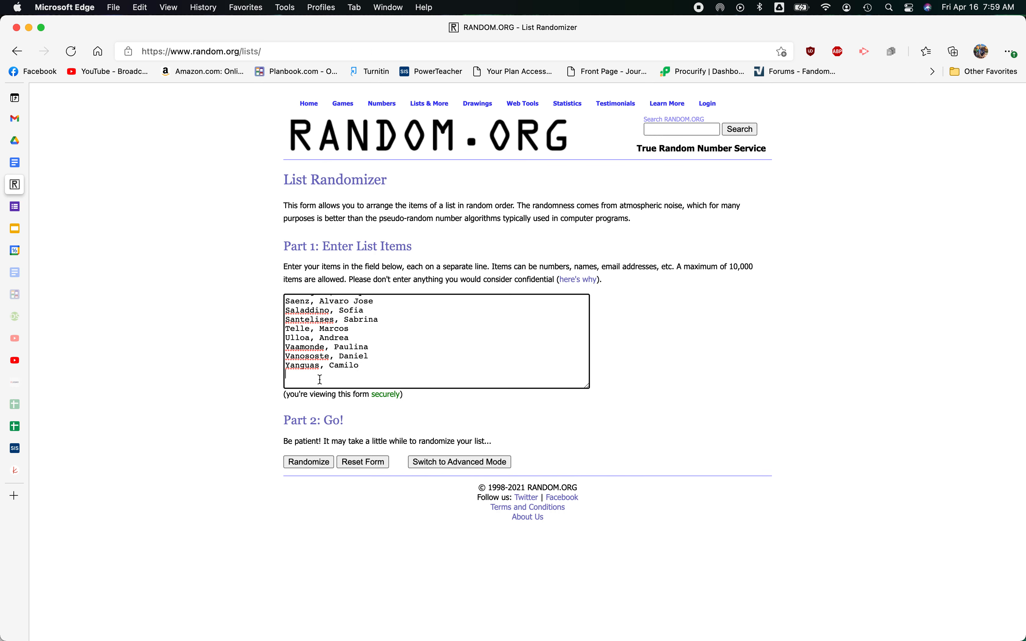
key(super+v)
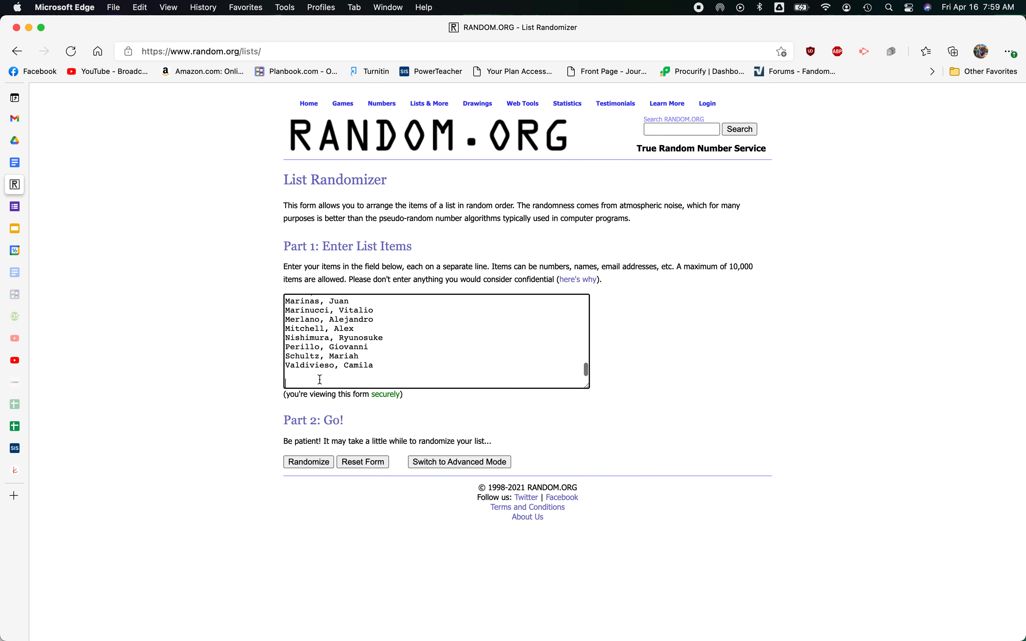
- Copy all 9th Grade D student names from the class list document, append them to the RANDOM.ORG list items and trim the trailing blank line
click(16, 162)
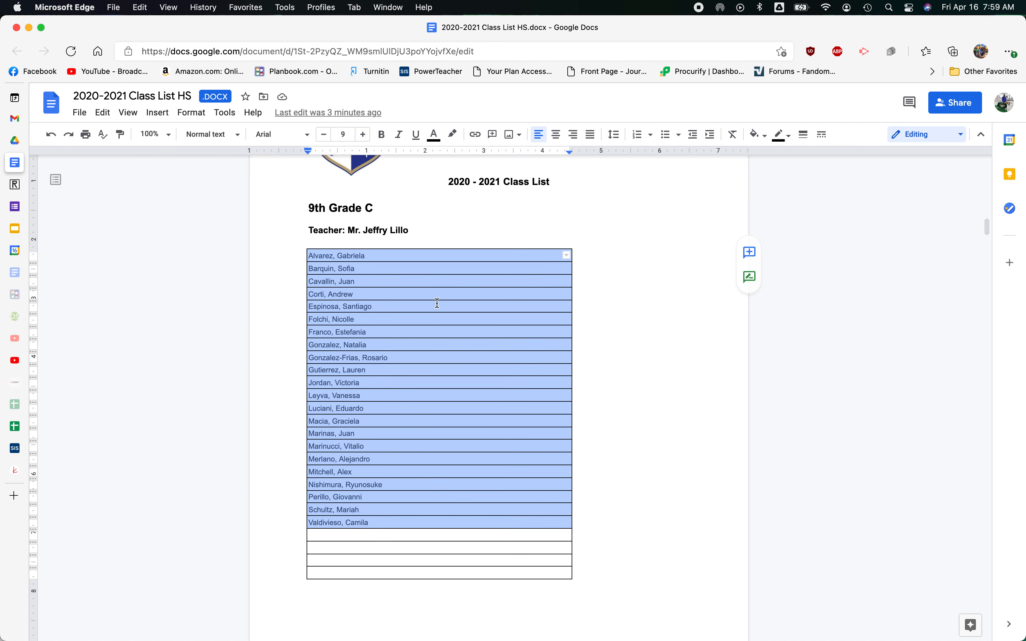
scroll(437, 303, down, 15)
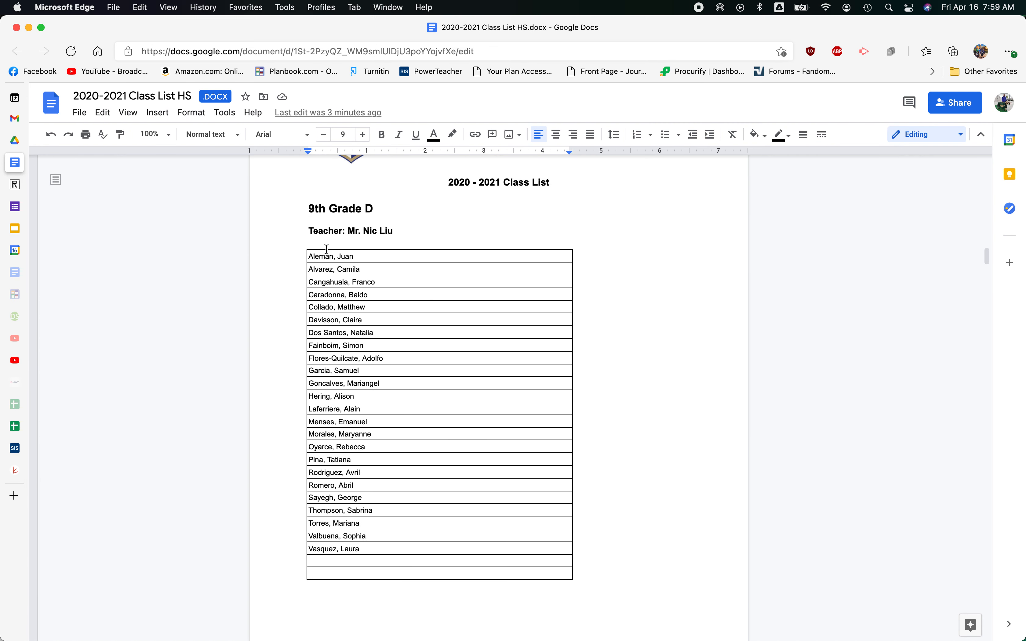
click(308, 256)
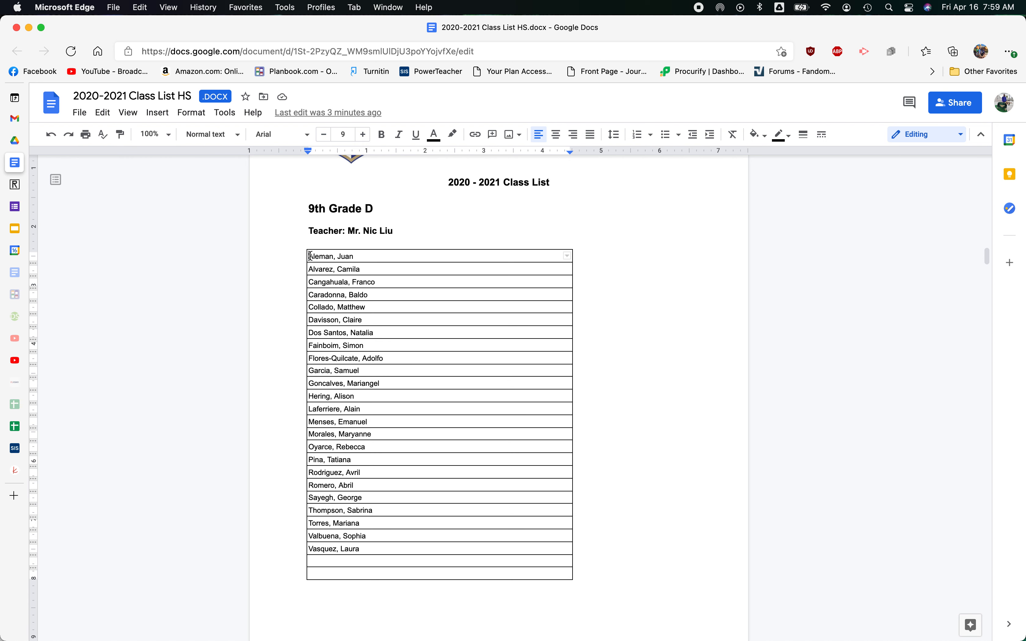
triple_click(311, 257)
drag(371, 402, 368, 549)
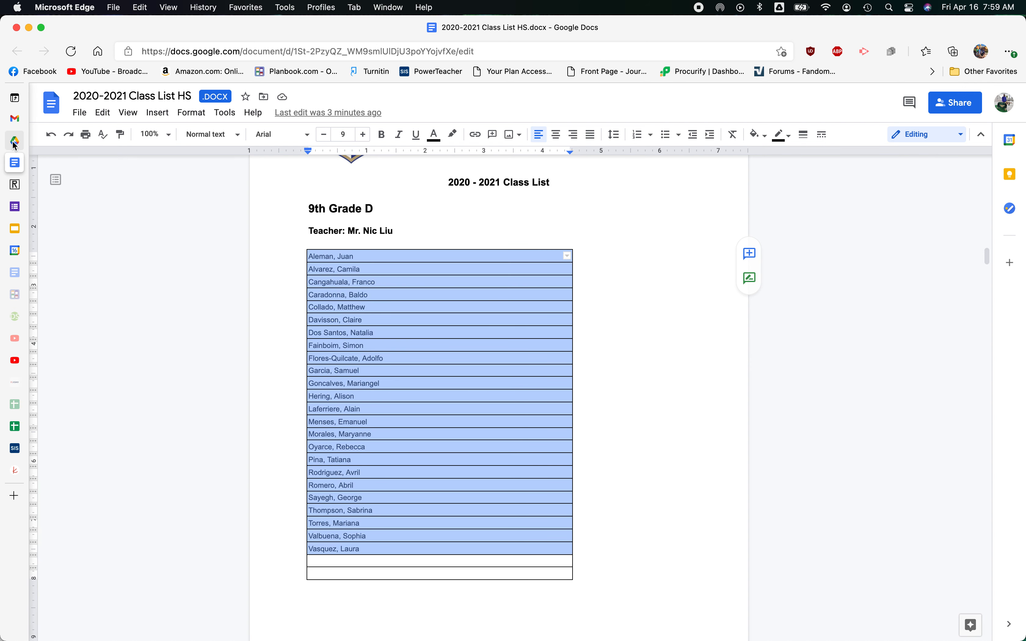
mouse_move(19, 141)
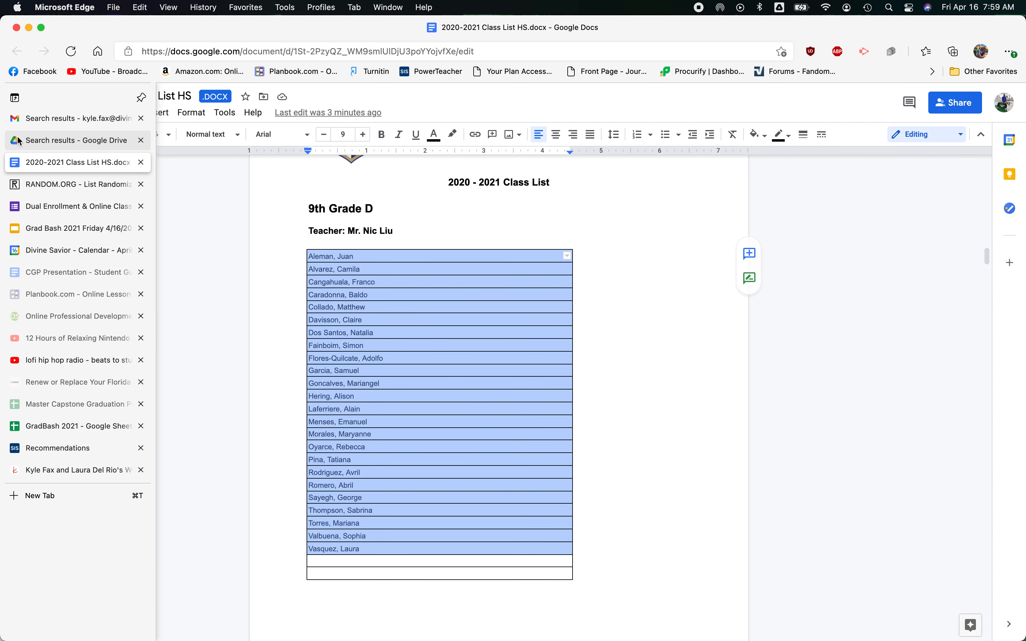
click(86, 187)
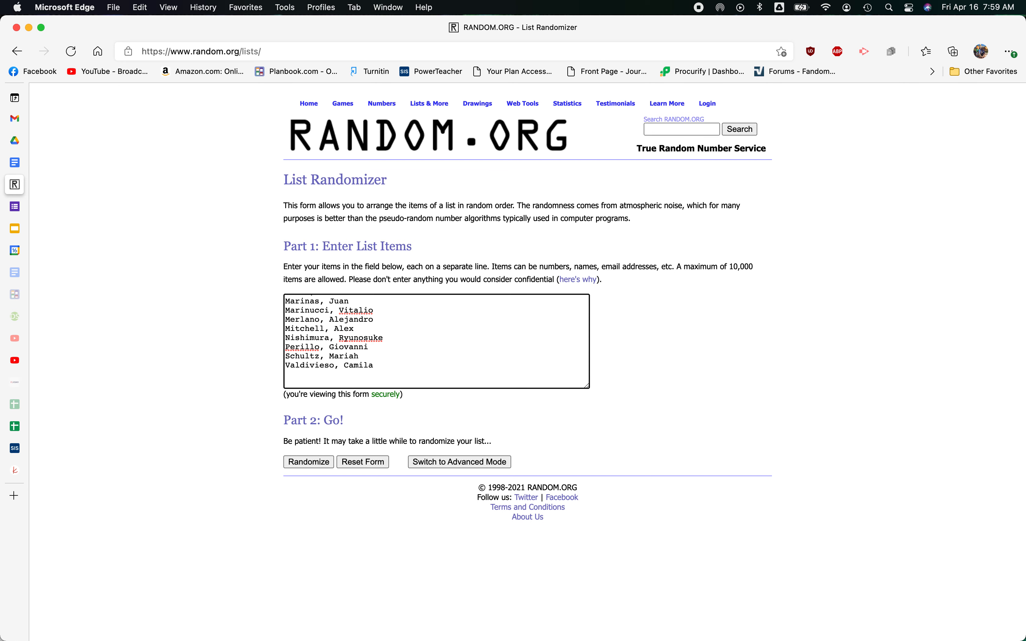
key(super+v)
key(BackSpace)
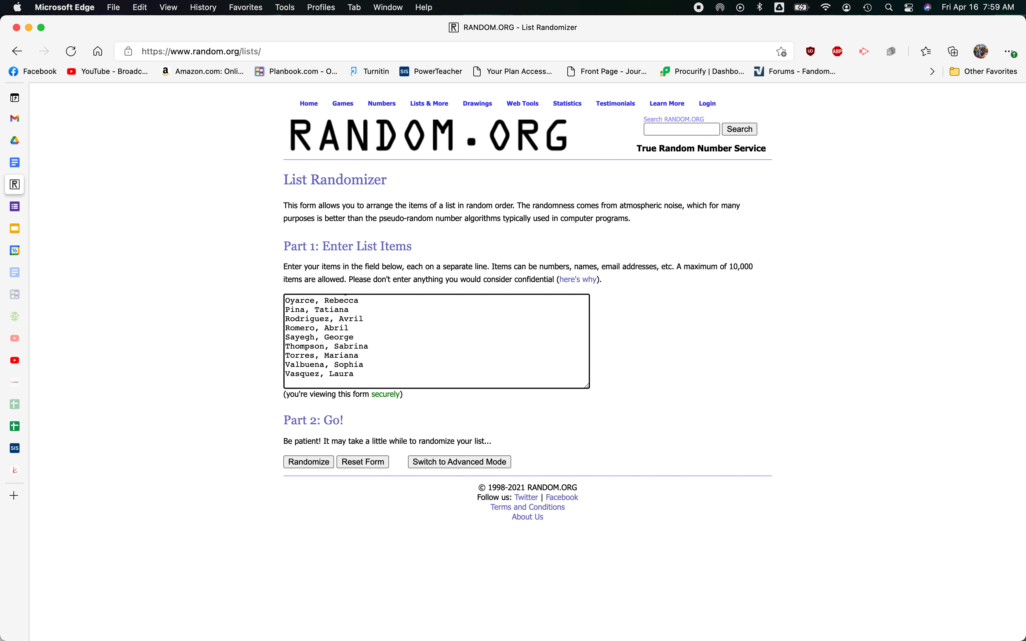
- Randomize the combined 9th grade list and review the resulting order down to the last entry
click(314, 462)
click(307, 462)
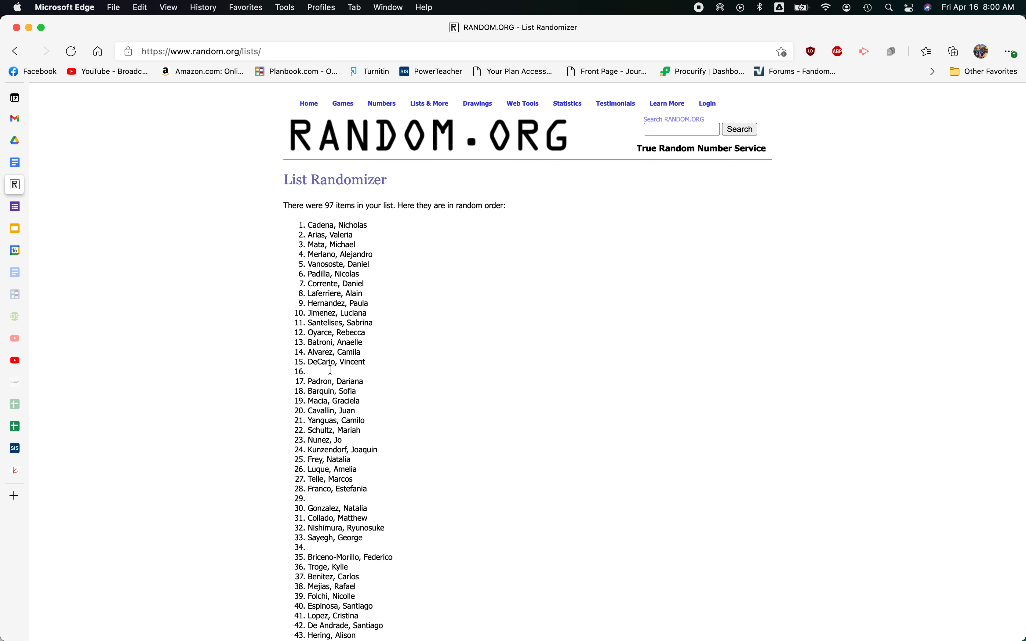
scroll(317, 239, down, 5)
scroll(317, 239, down, 20)
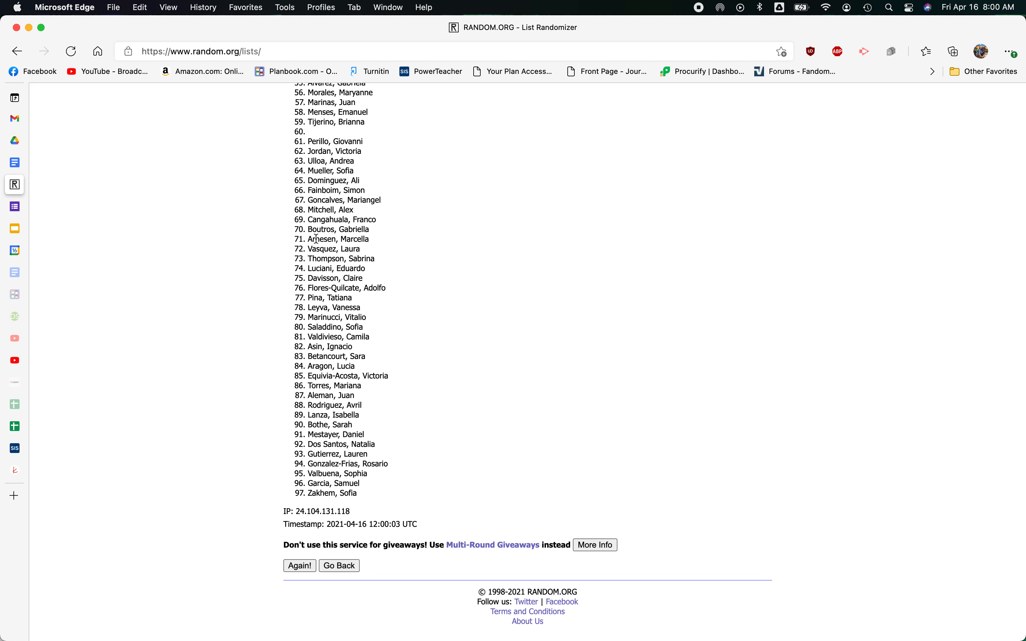
- Return to the start of the randomized list and select the first ten student names
scroll(316, 238, up, 20)
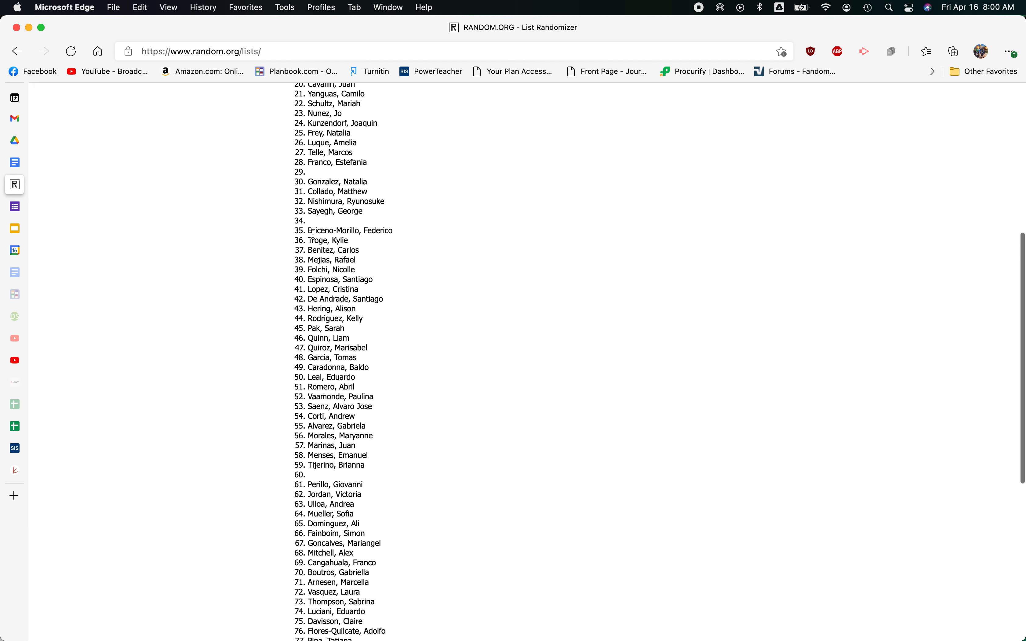
scroll(314, 233, up, 12)
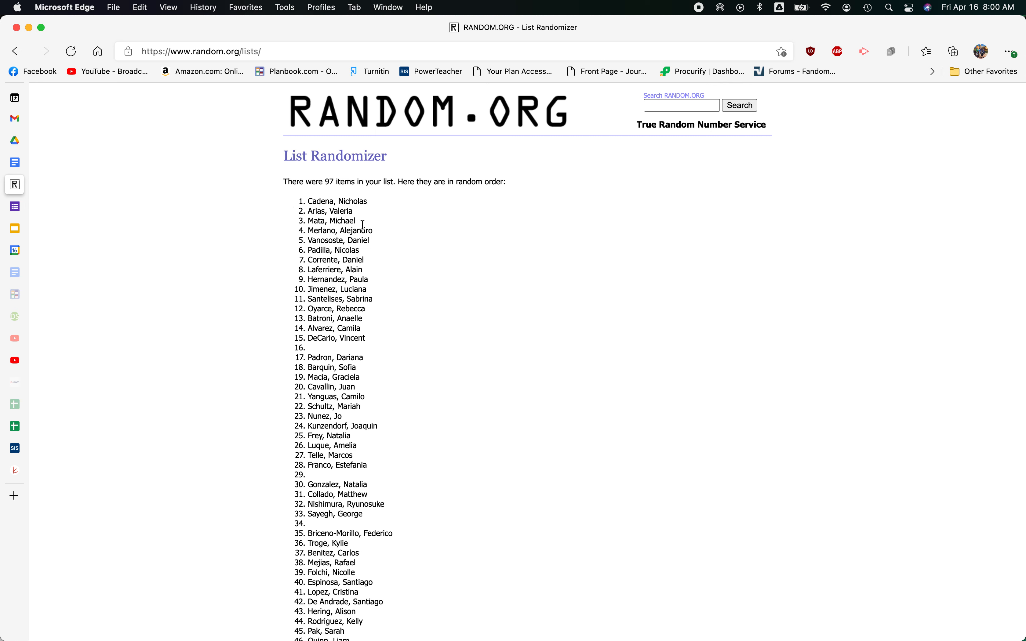
drag(308, 200, 373, 289)
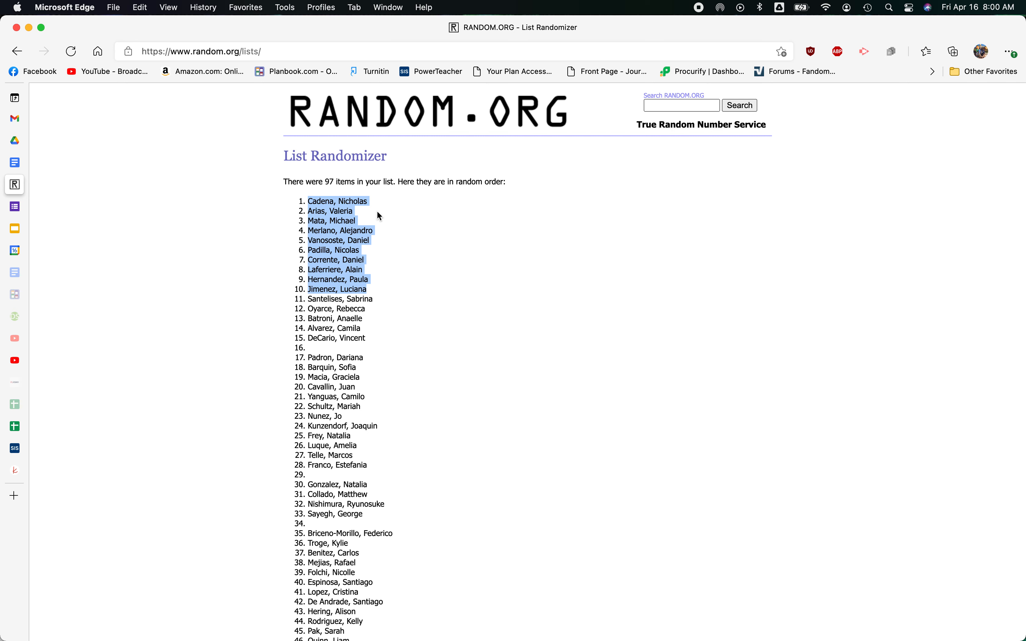
- Switch to the class list document in Google Docs and look through the 10th Grade A, B and C class pages
click(19, 165)
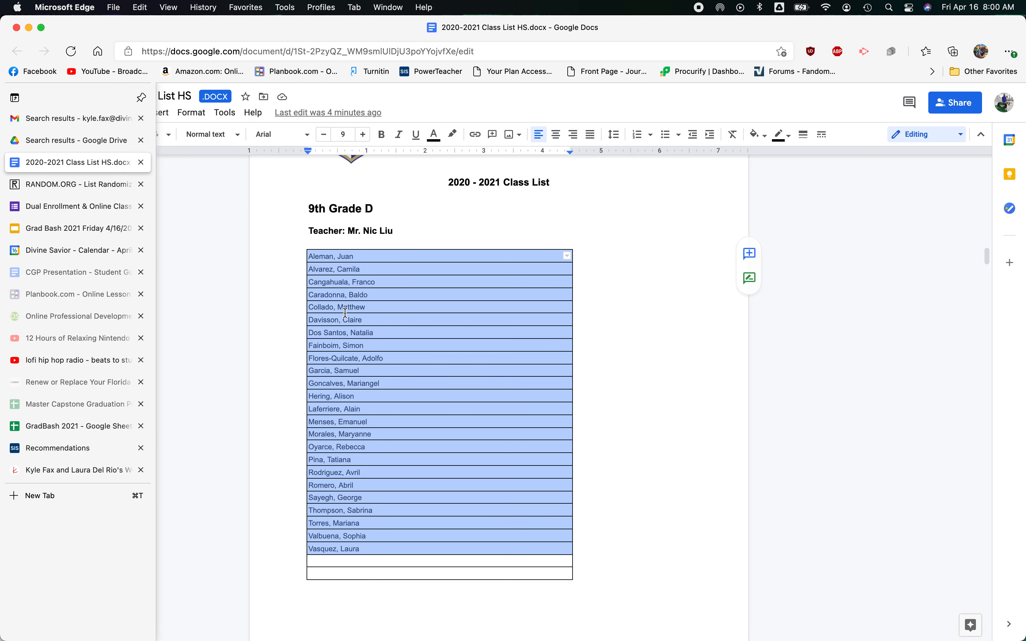
scroll(345, 312, down, 5)
click(395, 531)
scroll(395, 531, down, 2)
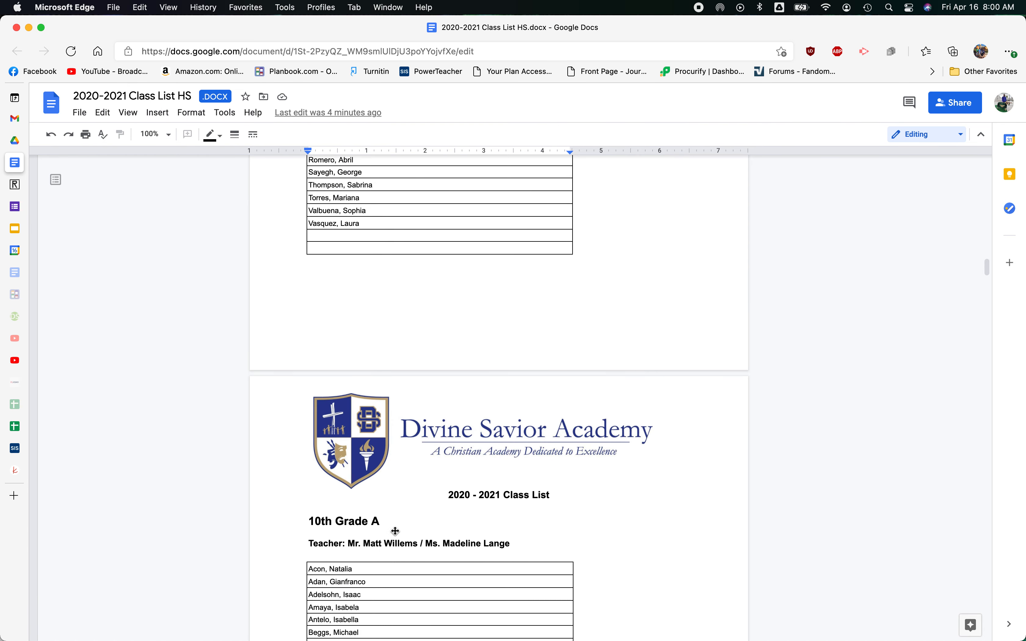
scroll(395, 531, down, 3)
scroll(395, 530, down, 1)
scroll(395, 529, down, 10)
scroll(395, 530, down, 1)
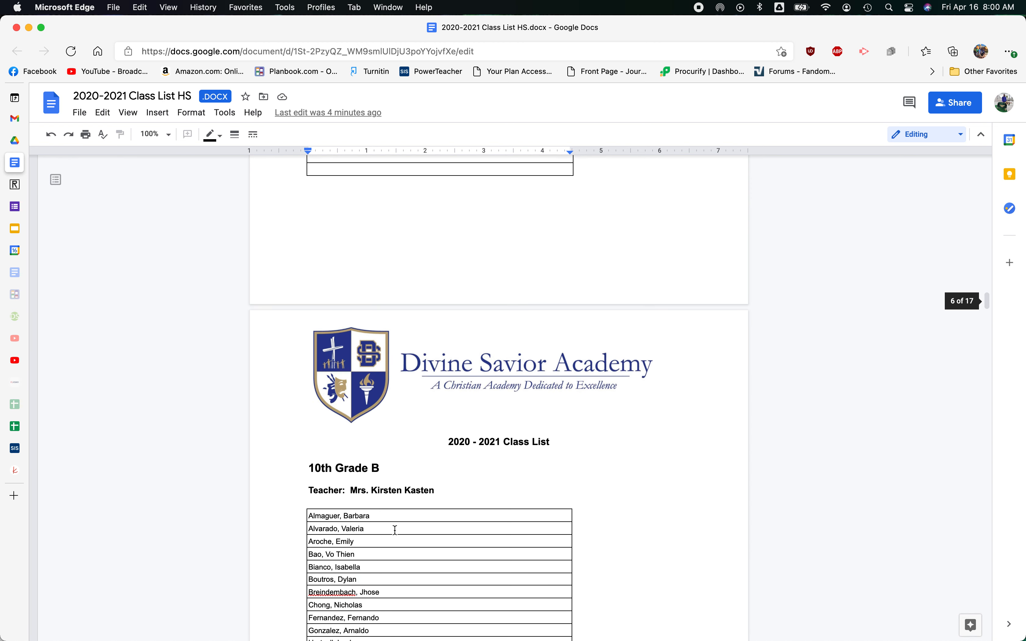
scroll(395, 530, down, 12)
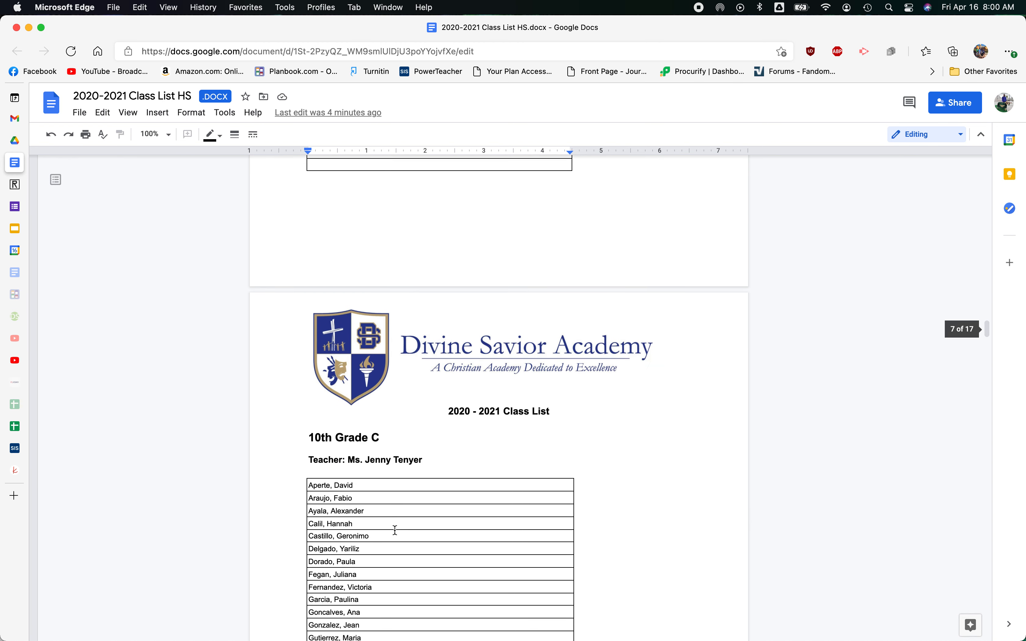
scroll(395, 530, down, 1)
scroll(395, 530, down, 2)
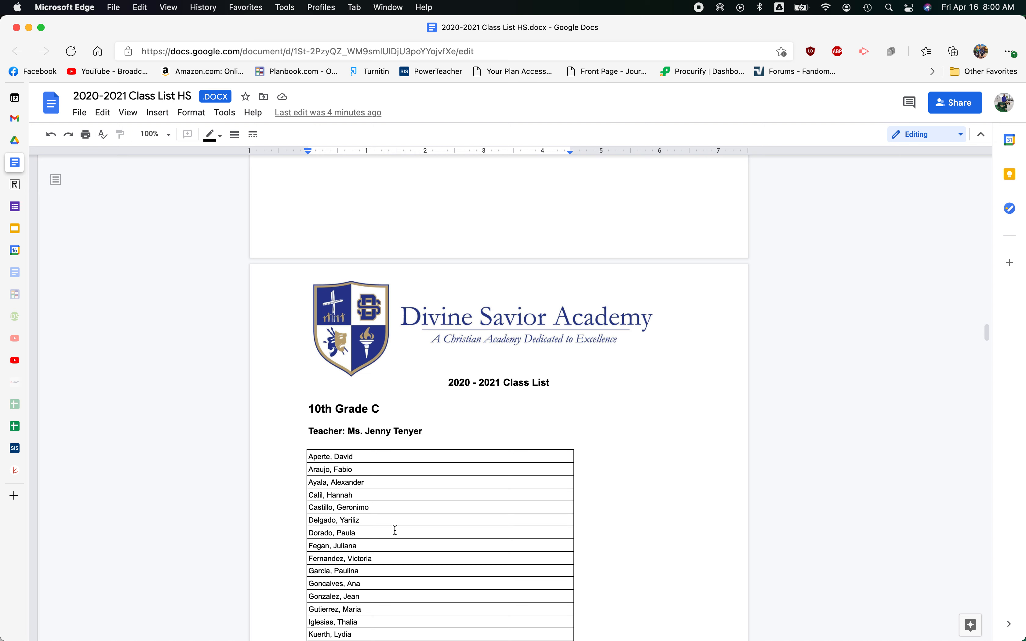
- In the 9th Grade B class list, highlight the name of the student ranked first in the random order in yellow
scroll(395, 530, up, 20)
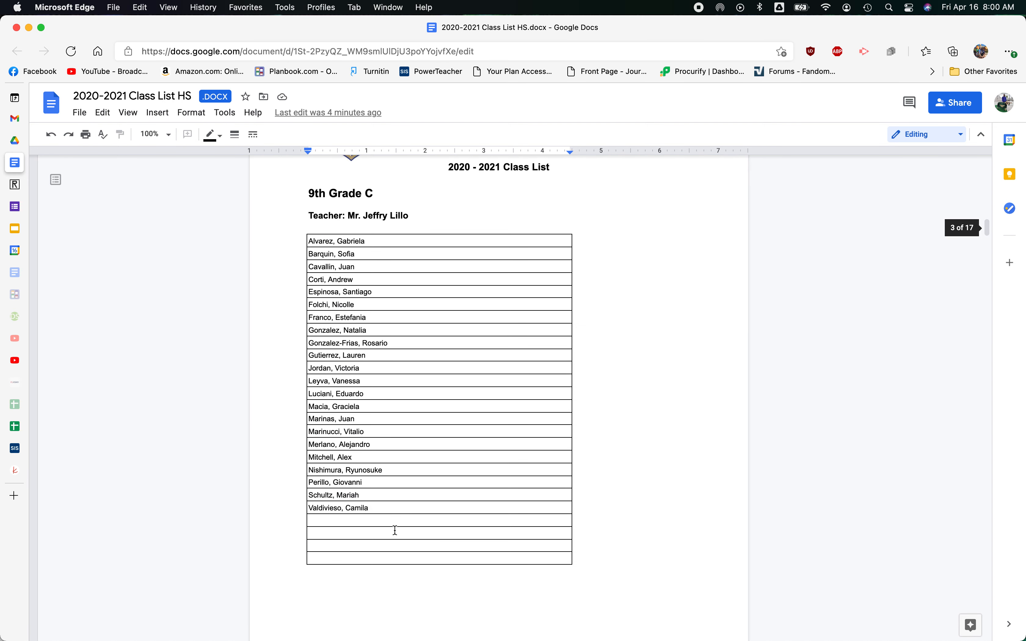
scroll(395, 530, up, 15)
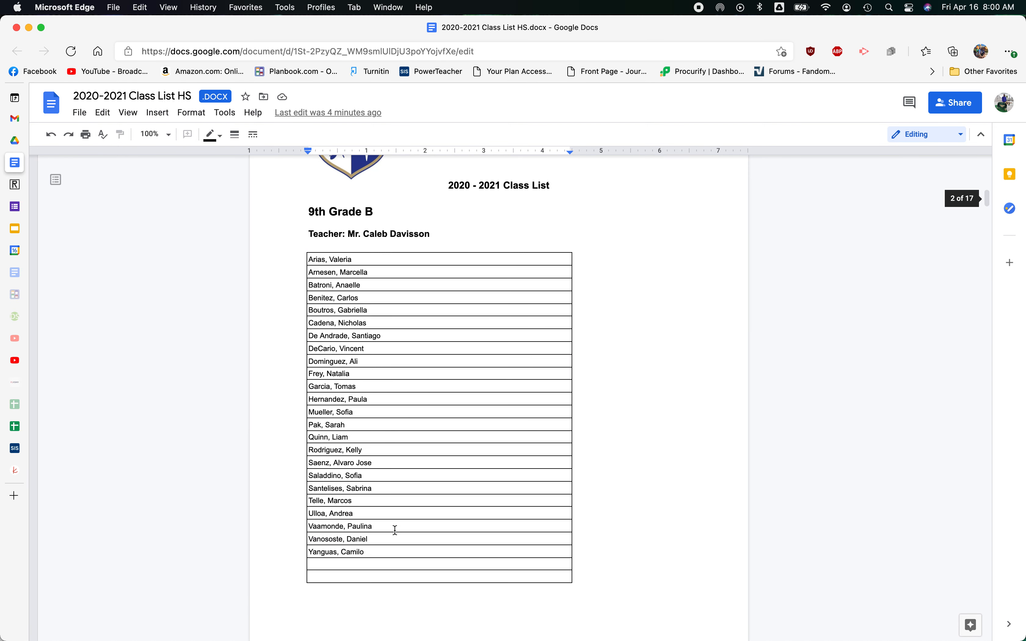
triple_click(347, 323)
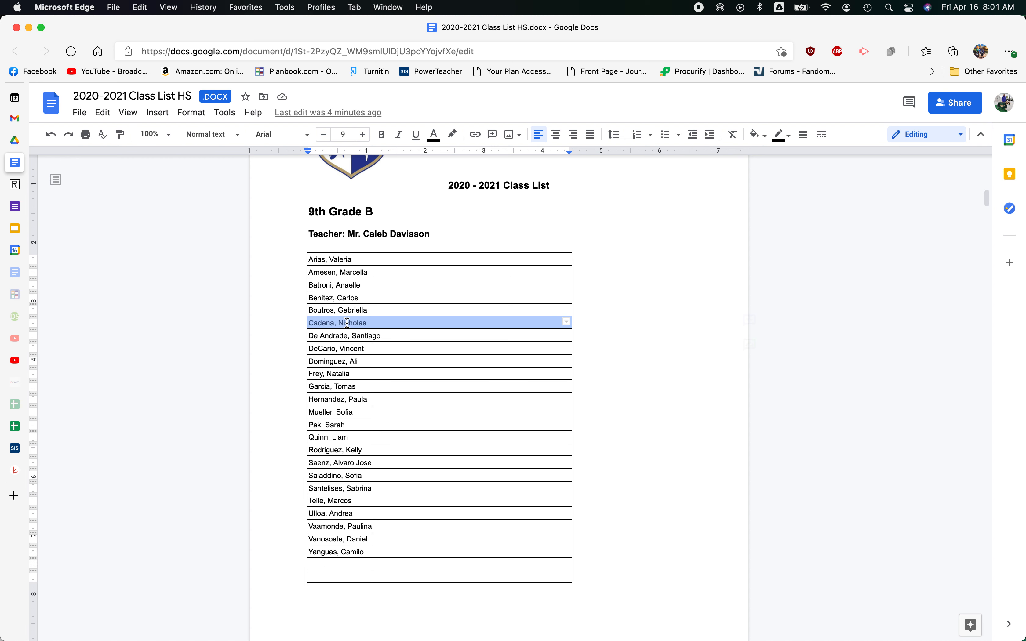
double_click(346, 323)
click(346, 323)
triple_click(347, 323)
click(450, 136)
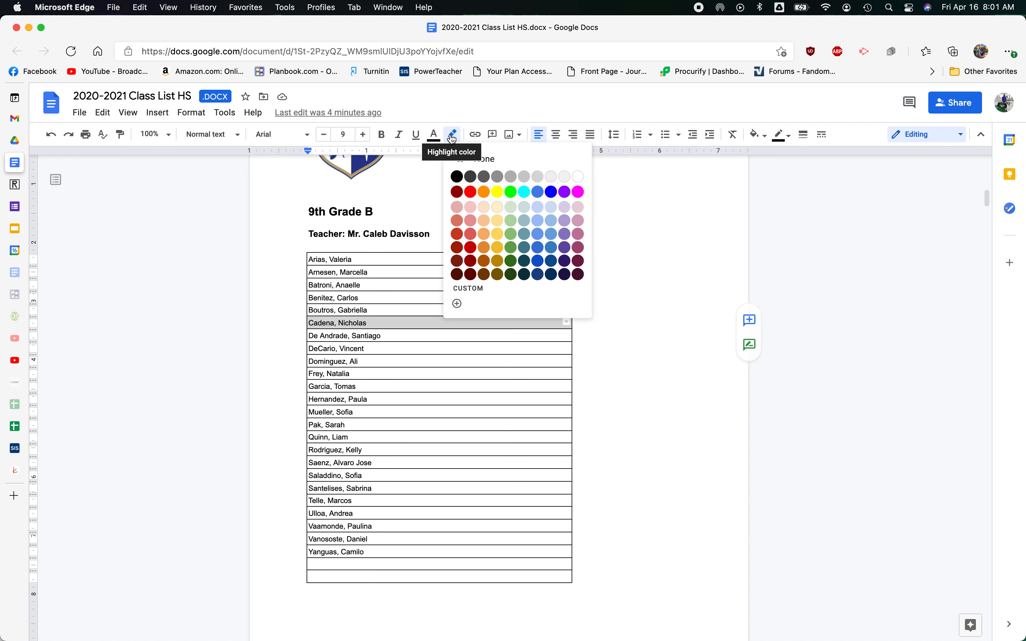
click(497, 191)
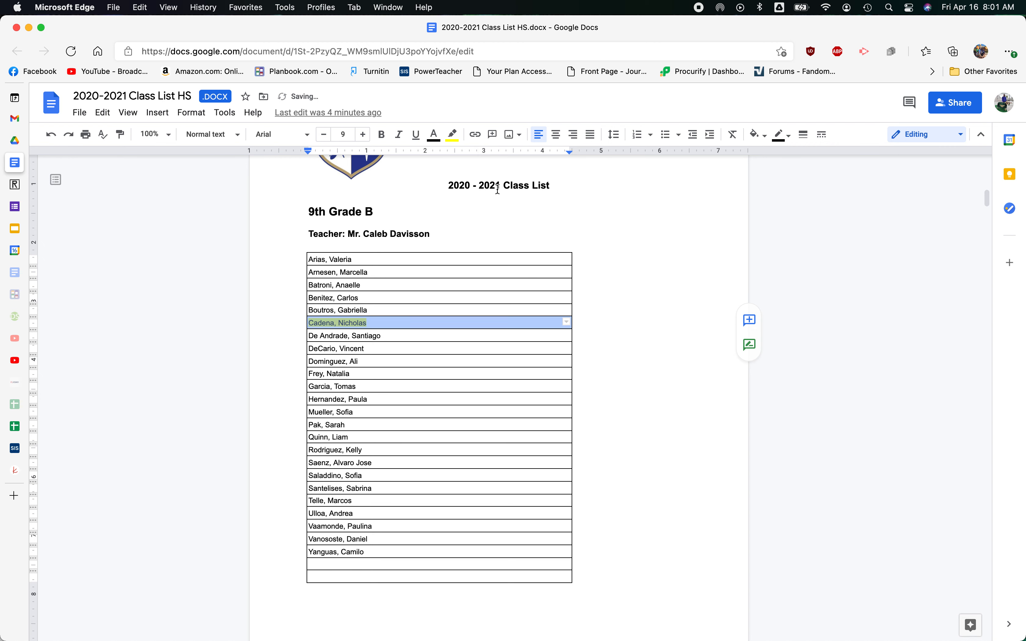
click(465, 278)
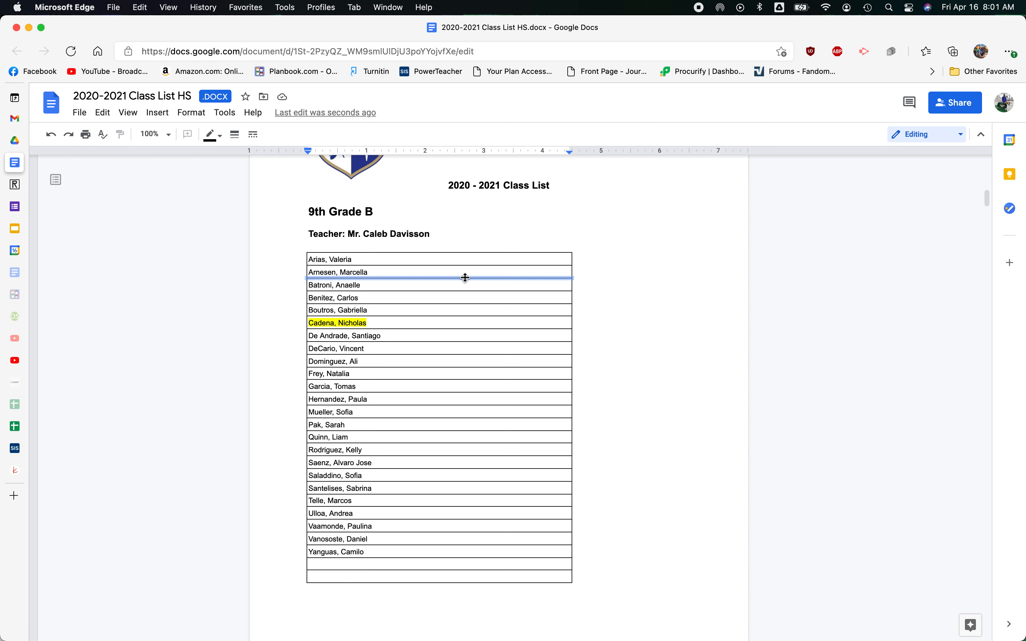
click(421, 270)
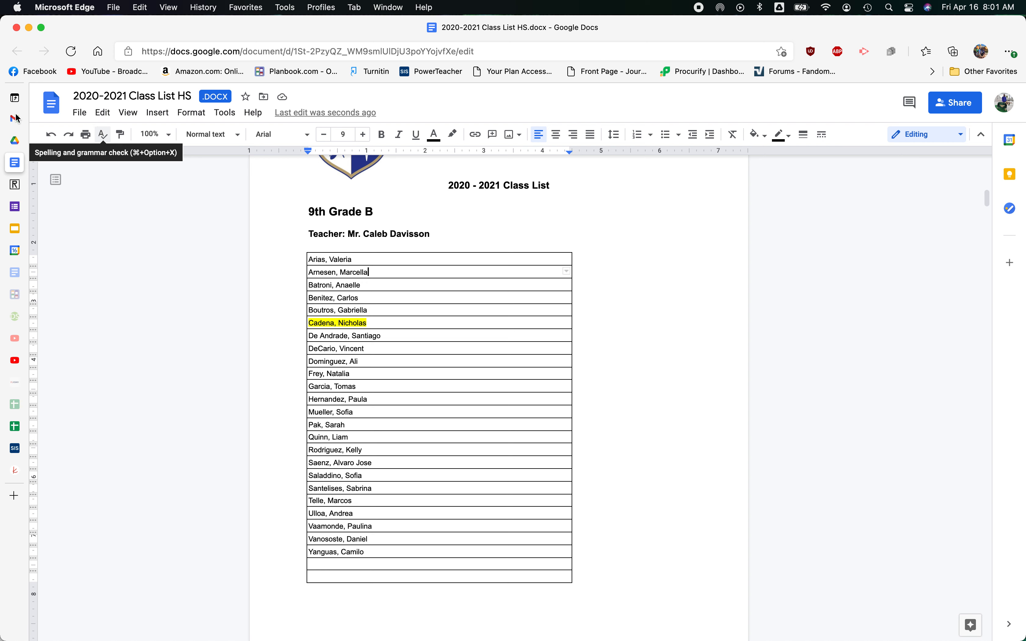
- Switch to Gmail, start a new message in the enlarged compose window and add a Bcc field
mouse_move(33, 120)
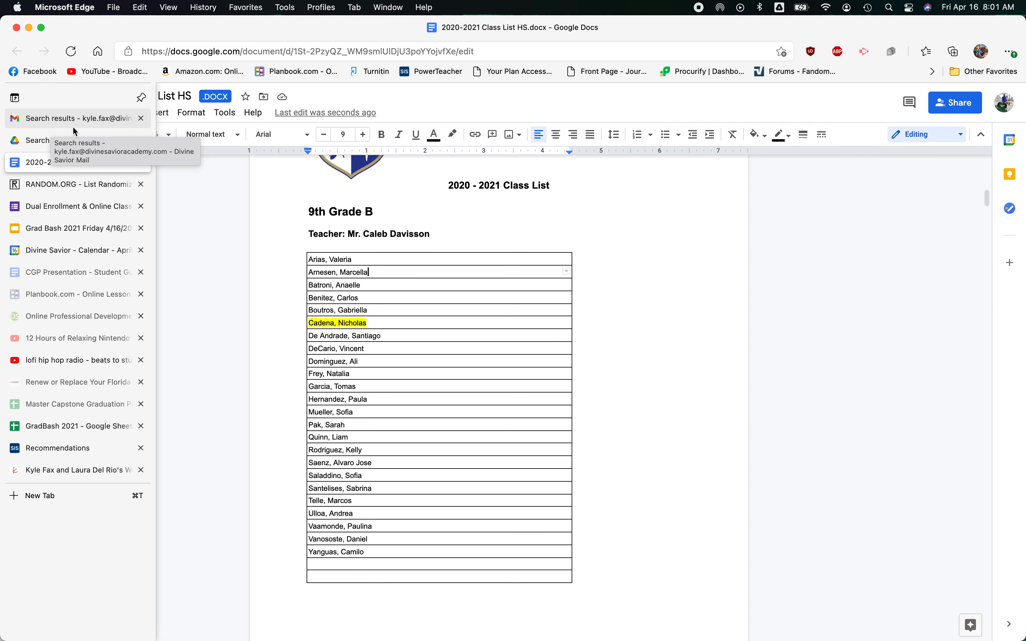
click(92, 122)
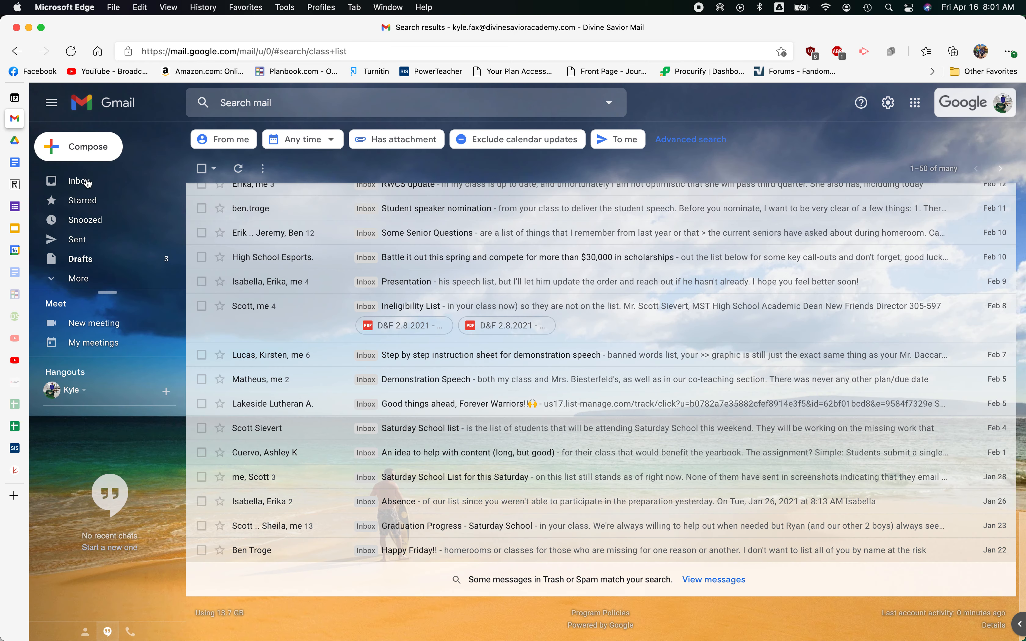
click(94, 159)
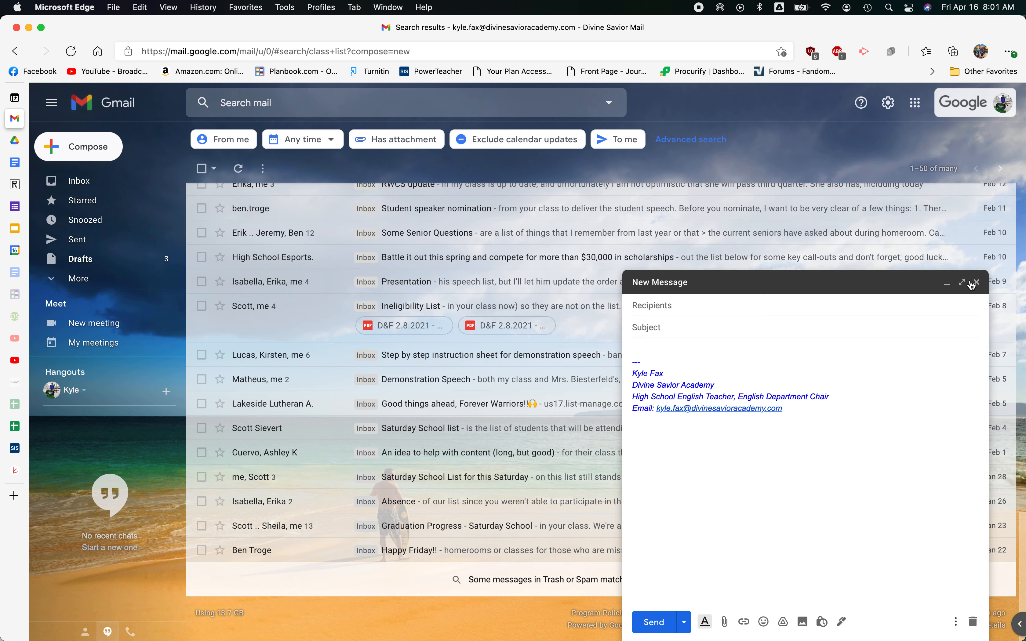
click(962, 283)
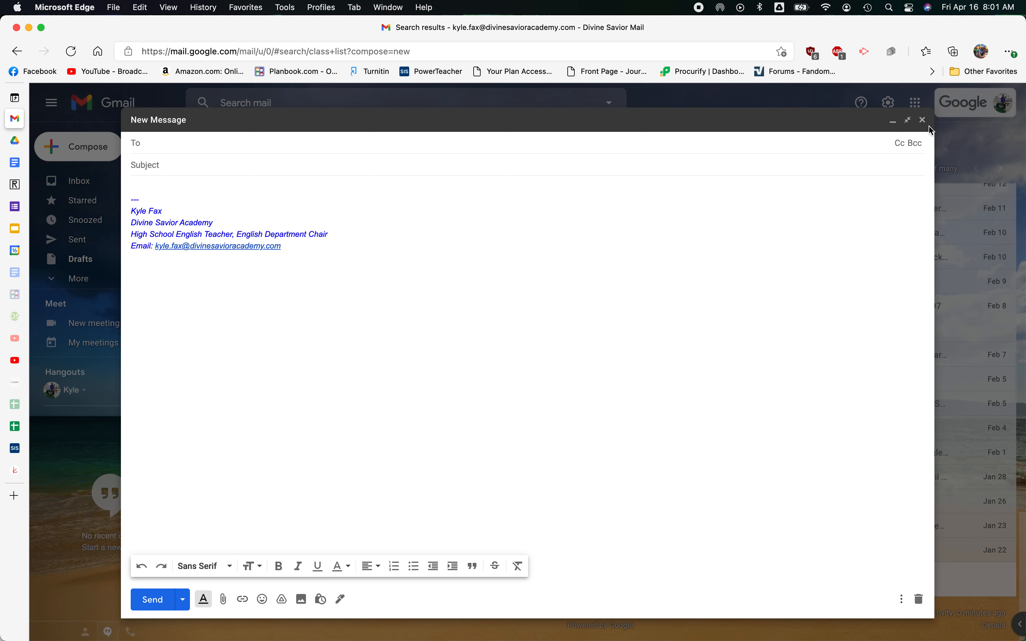
click(917, 143)
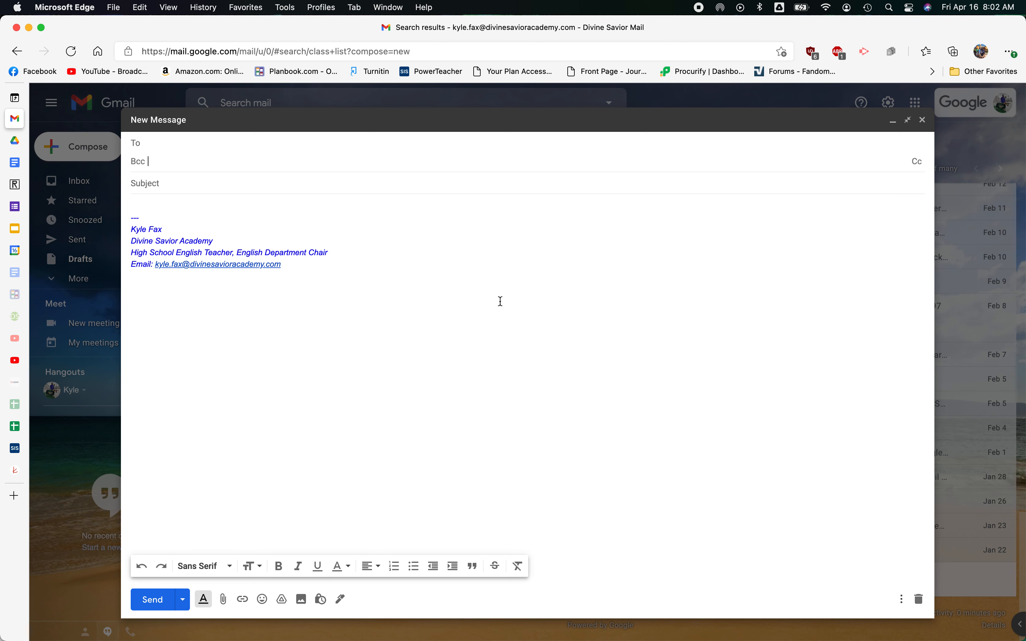